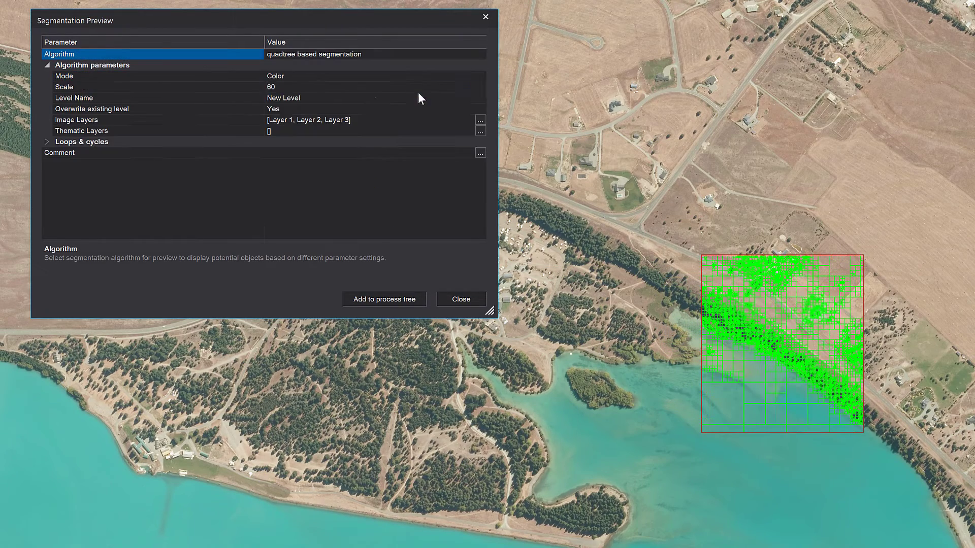
Step: Position and resize the preview box along the shoreline and set quadtree Scale to 100
{"action": "left_click", "coordinate": [365, 87]}
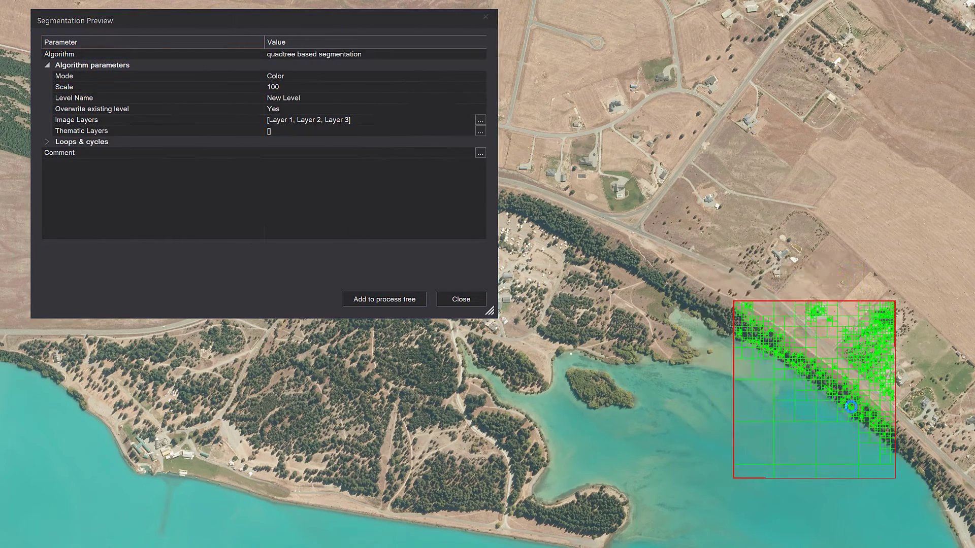
{"action": "left_click_drag", "start_coordinate": [735, 301], "coordinate": [627, 276]}
{"action": "left_click_drag", "start_coordinate": [895, 475], "coordinate": [776, 373]}
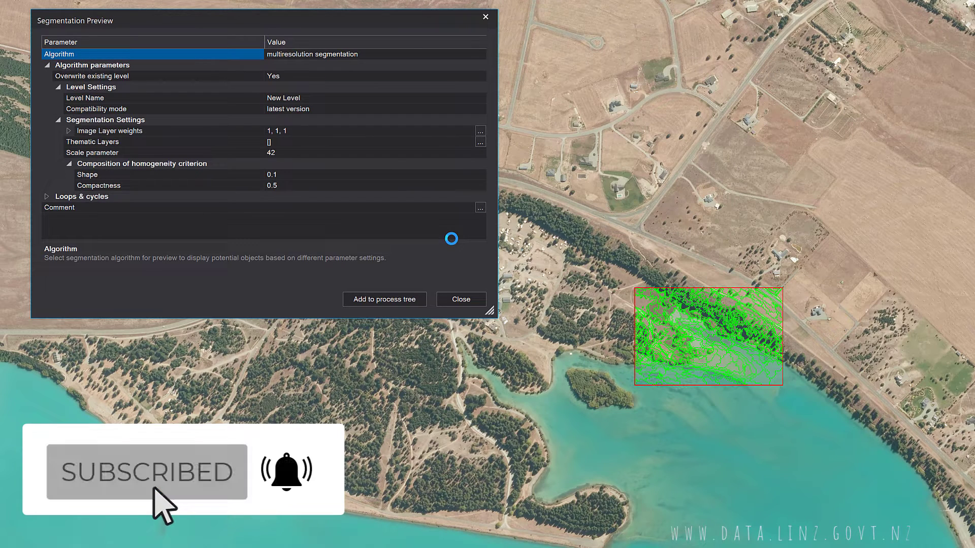
{"action": "left_click", "coordinate": [387, 156]}
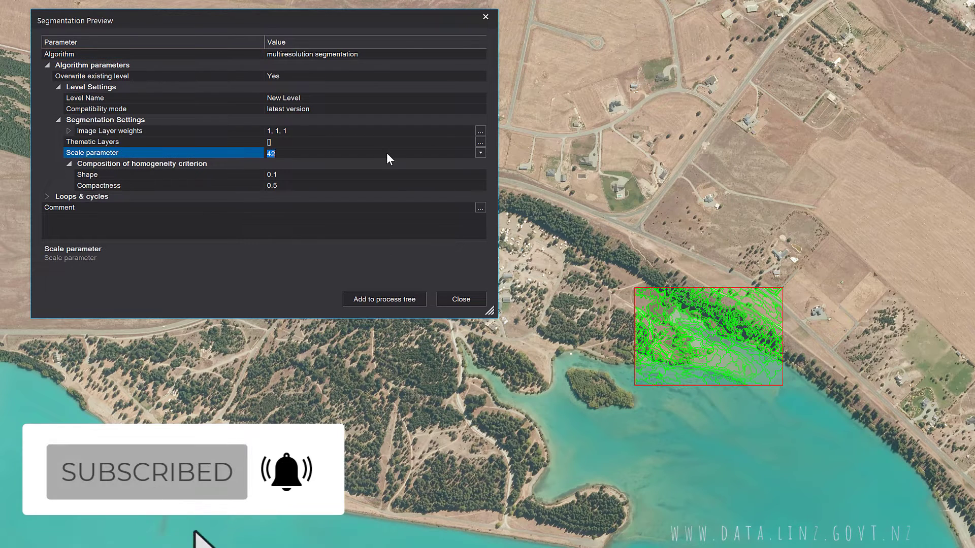
{"action": "type", "text": "100"}
{"action": "left_click", "coordinate": [389, 215]}
Step: Switch the preview to spectral difference segmentation and enlarge the preview box up-left
{"action": "left_click", "coordinate": [480, 59]}
{"action": "left_click", "coordinate": [336, 150]}
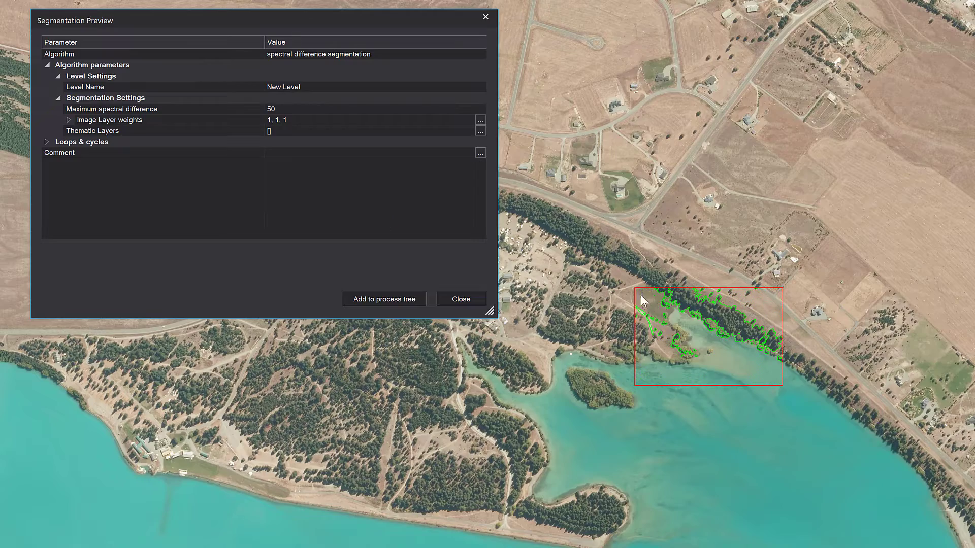
{"action": "left_click_drag", "start_coordinate": [635, 288], "coordinate": [550, 114]}
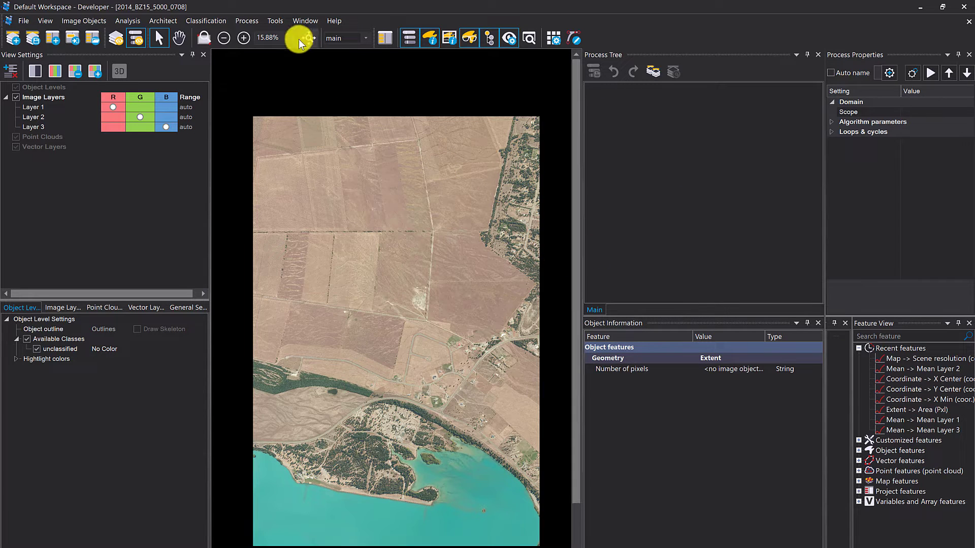
Step: Add a new process to the empty process tree using chessboard segmentation
{"action": "left_click", "coordinate": [276, 27]}
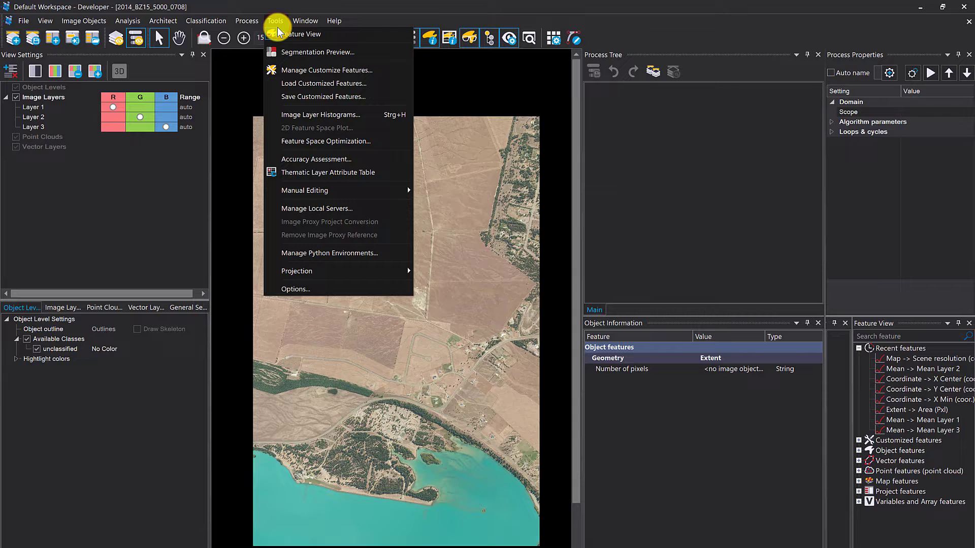
{"action": "left_click", "coordinate": [693, 159]}
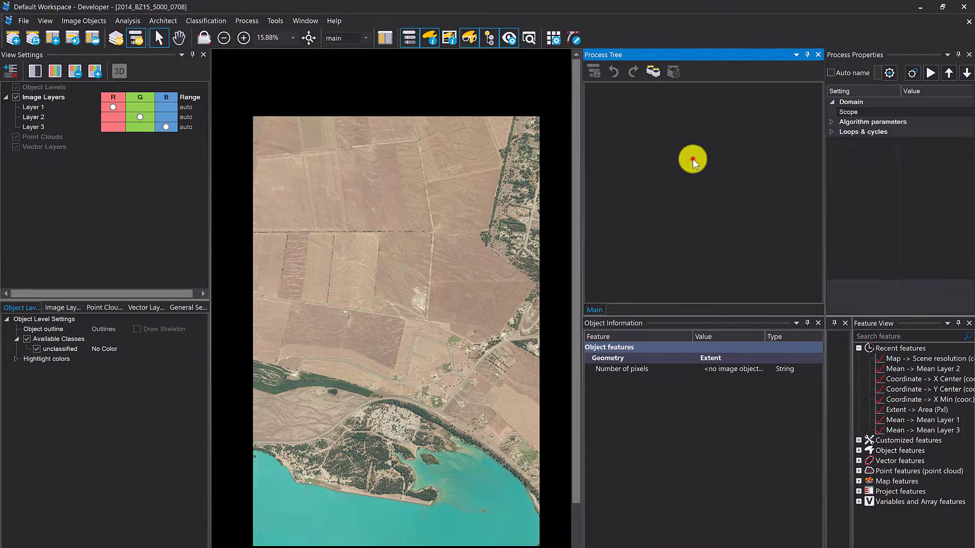
{"action": "right_click", "coordinate": [643, 133]}
{"action": "left_click", "coordinate": [668, 210]}
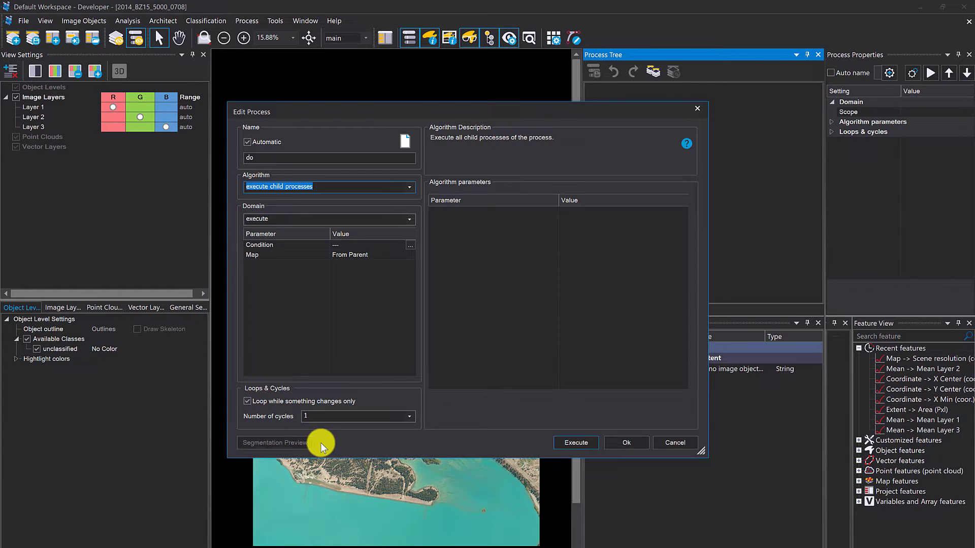
{"action": "left_click", "coordinate": [413, 187]}
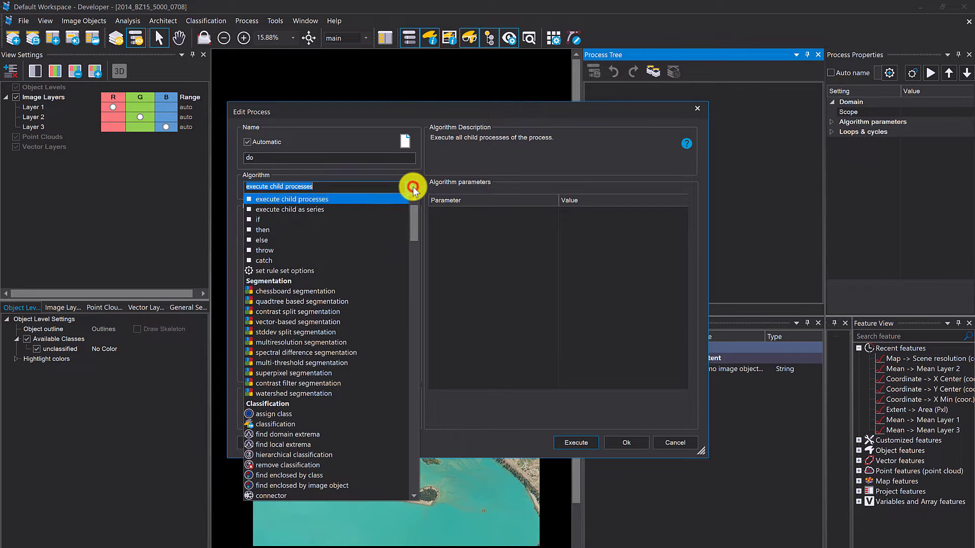
{"action": "left_click", "coordinate": [333, 293]}
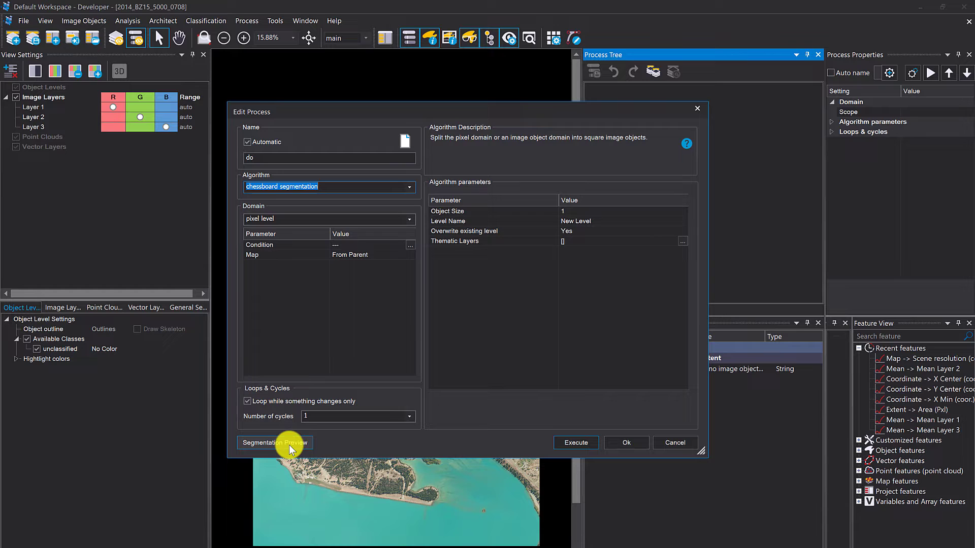
Step: Preview the chessboard segmentation and stretch the green square into a rectangle north of the lake
{"action": "left_click", "coordinate": [270, 441]}
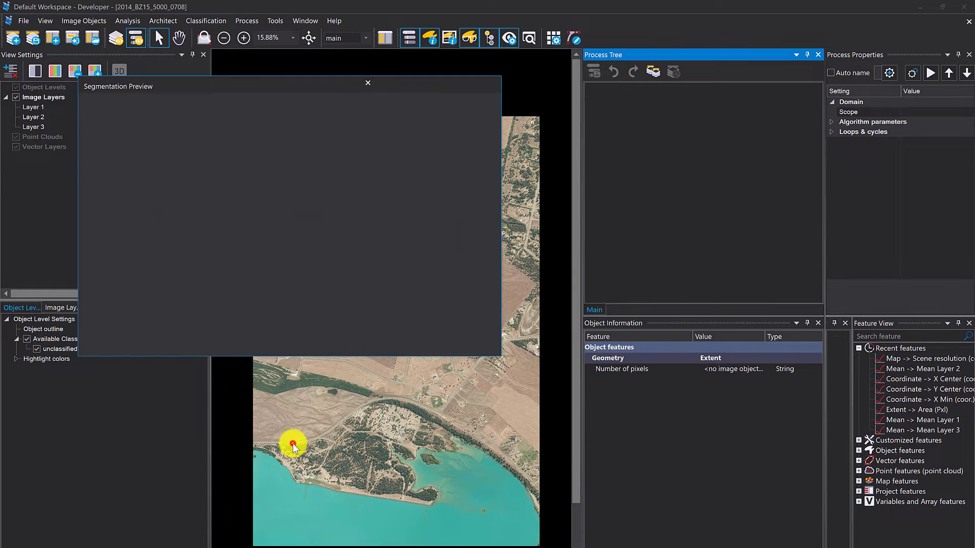
{"action": "mouse_move", "coordinate": [322, 87]}
{"action": "left_mouse_down"}
{"action": "mouse_move", "coordinate": [322, 105]}
{"action": "mouse_move", "coordinate": [696, 166]}
{"action": "mouse_move", "coordinate": [787, 97]}
{"action": "left_mouse_up"}
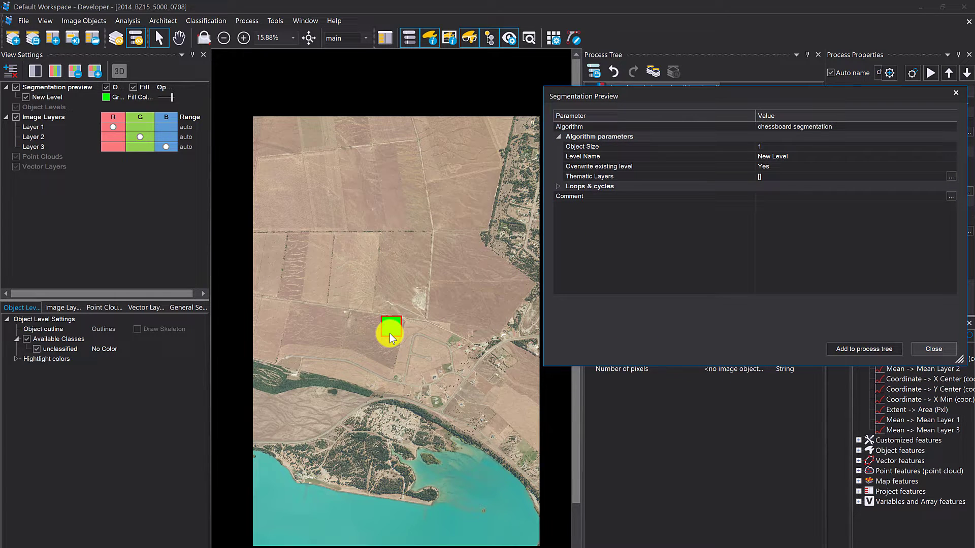
{"action": "scroll", "coordinate": [391, 333], "scroll_direction": "up", "scroll_amount": 2}
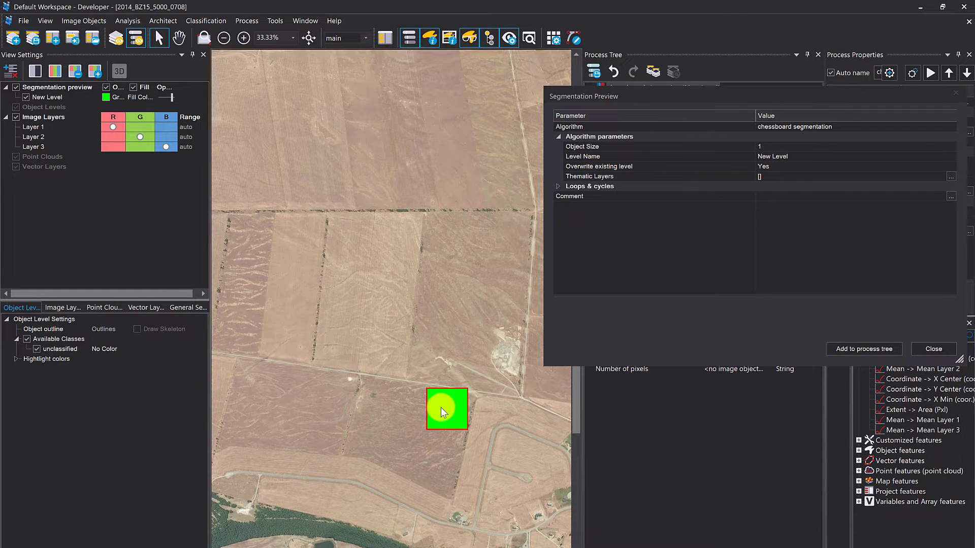
{"action": "left_click_drag", "start_coordinate": [441, 407], "coordinate": [385, 333]}
{"action": "left_click_drag", "start_coordinate": [430, 293], "coordinate": [390, 194]}
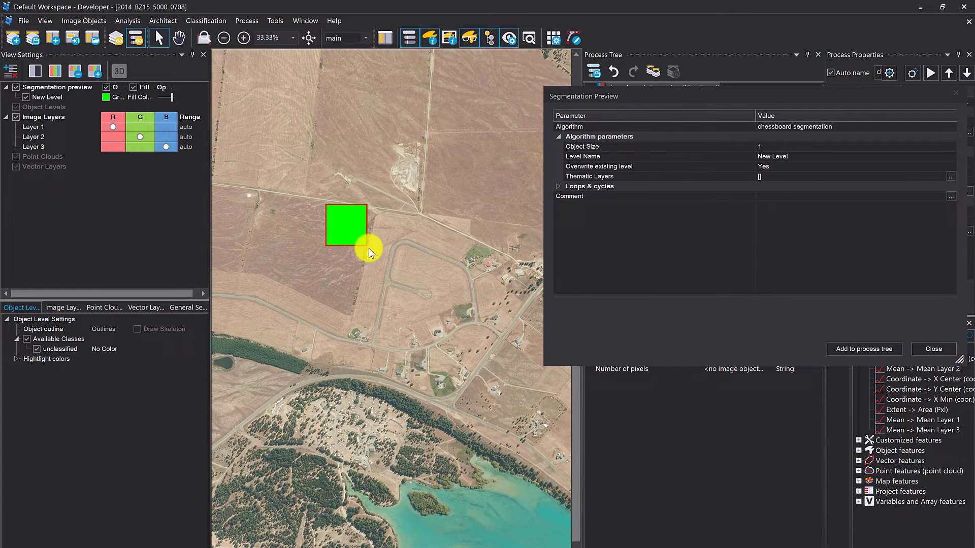
{"action": "left_click_drag", "start_coordinate": [374, 265], "coordinate": [413, 333]}
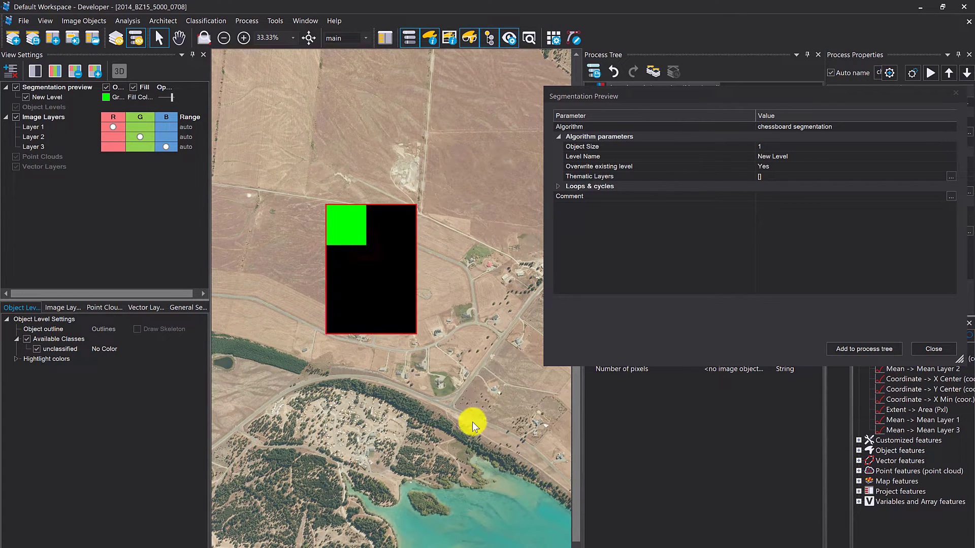
{"action": "left_click_drag", "start_coordinate": [472, 422], "coordinate": [401, 316]}
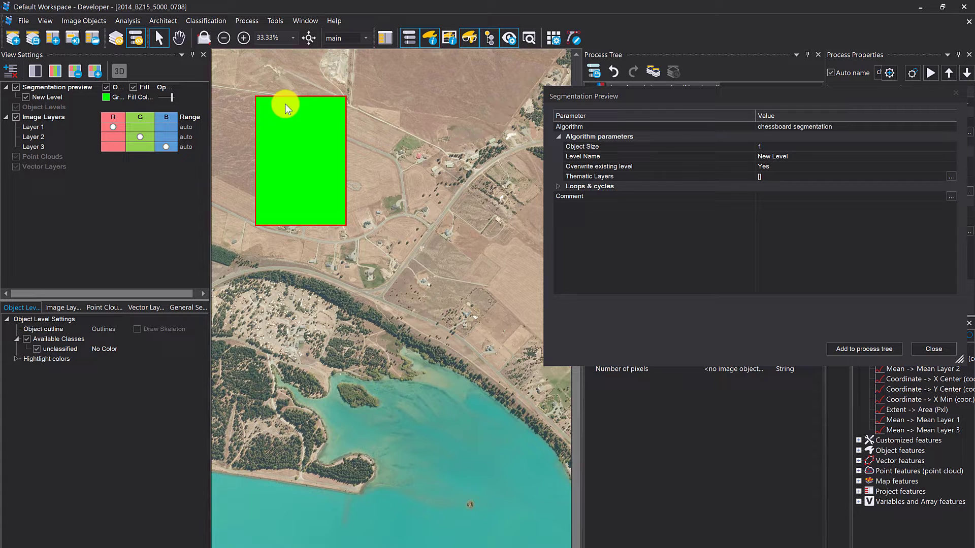
Step: Set chessboard Object Size to 10, then 100, and move the preview grid onto the lakeshore
{"action": "left_click", "coordinate": [772, 147]}
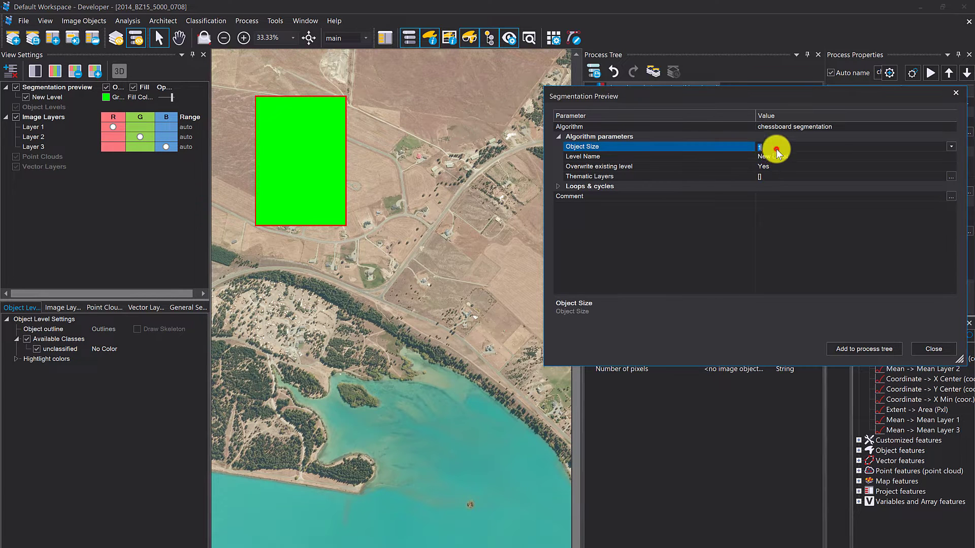
{"action": "type", "text": "0"}
{"action": "left_click", "coordinate": [743, 231]}
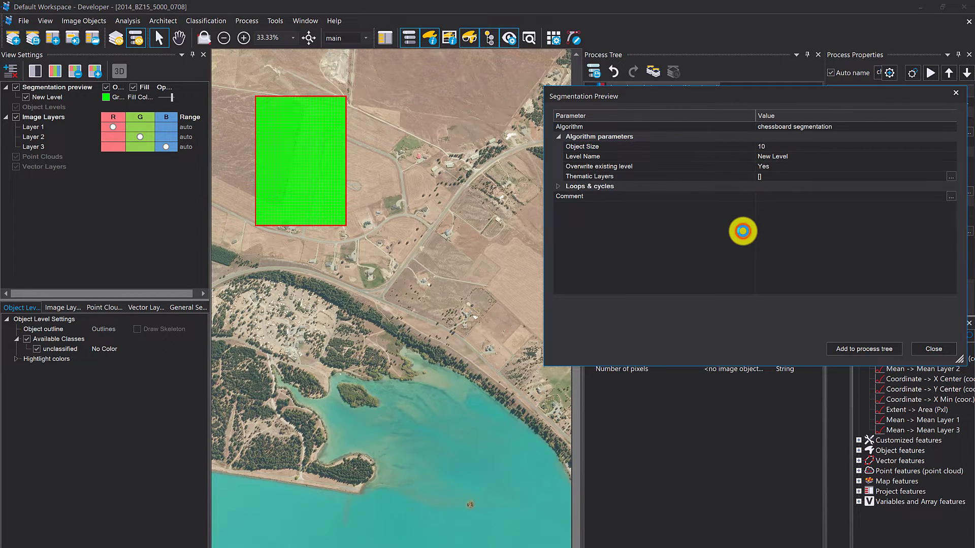
{"action": "left_click", "coordinate": [775, 144]}
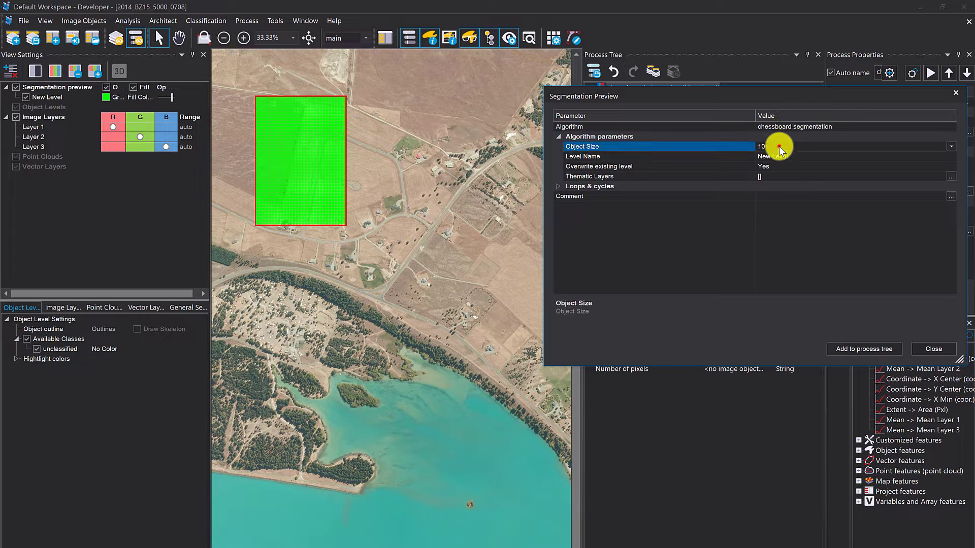
{"action": "left_click", "coordinate": [779, 146]}
{"action": "type", "text": "0"}
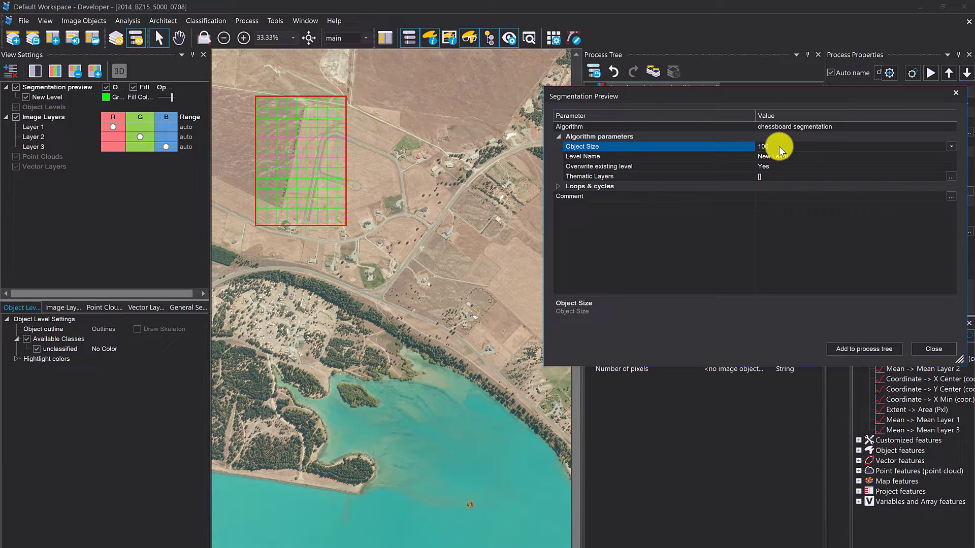
{"action": "left_click", "coordinate": [420, 374]}
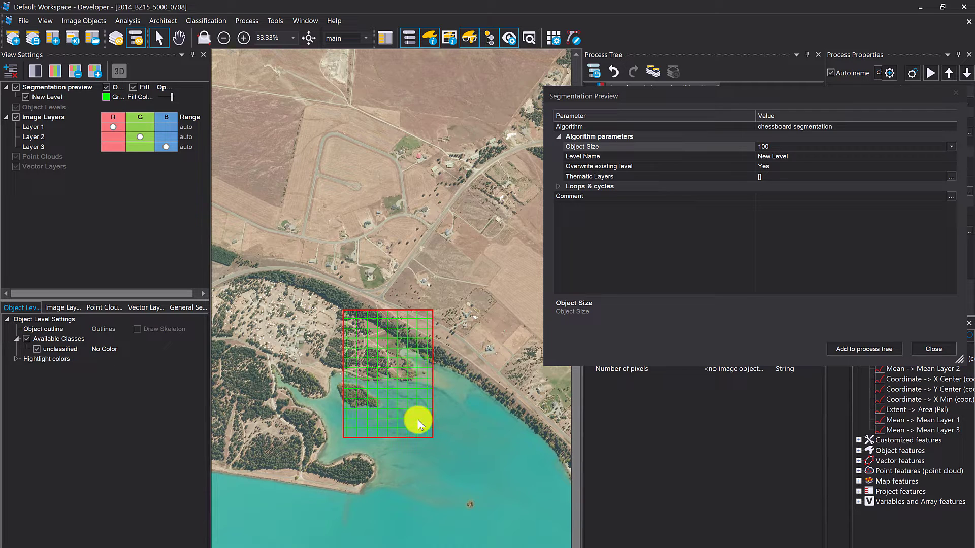
Step: Switch the preview to quadtree based segmentation at Scale 160 and enlarge the preview area
{"action": "left_click", "coordinate": [947, 128]}
{"action": "left_click", "coordinate": [953, 130]}
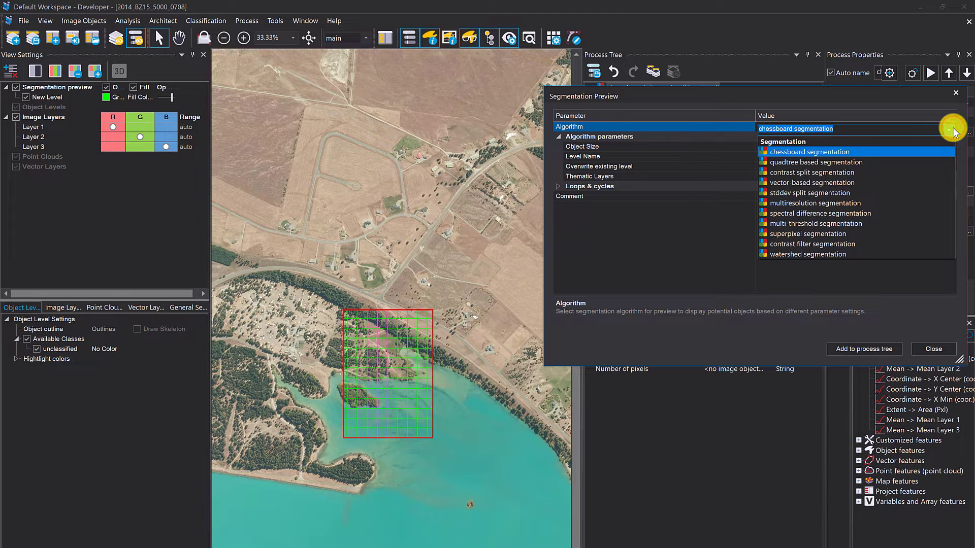
{"action": "left_click", "coordinate": [886, 162]}
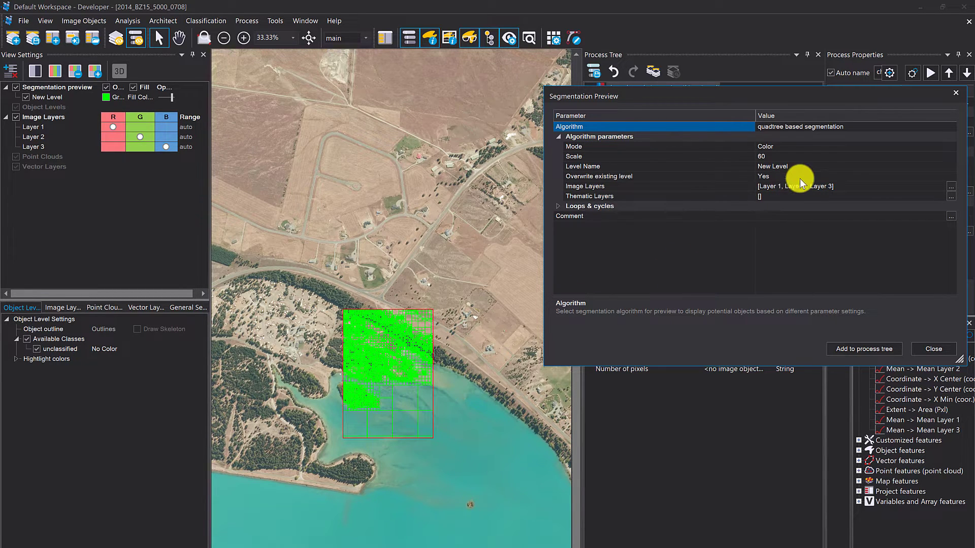
{"action": "left_click", "coordinate": [791, 159]}
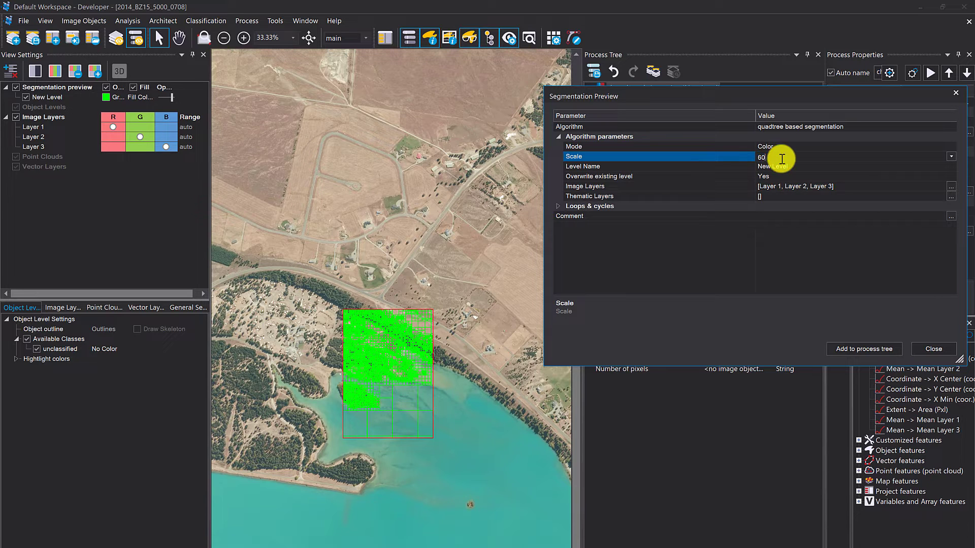
{"action": "left_click", "coordinate": [757, 159]}
{"action": "type", "text": "1"}
{"action": "left_click", "coordinate": [753, 250]}
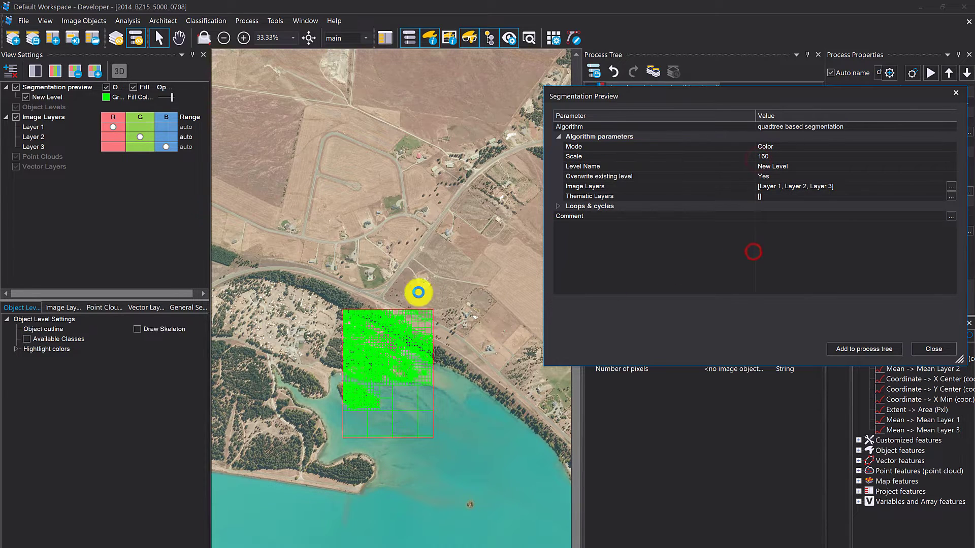
{"action": "left_click", "coordinate": [418, 292]}
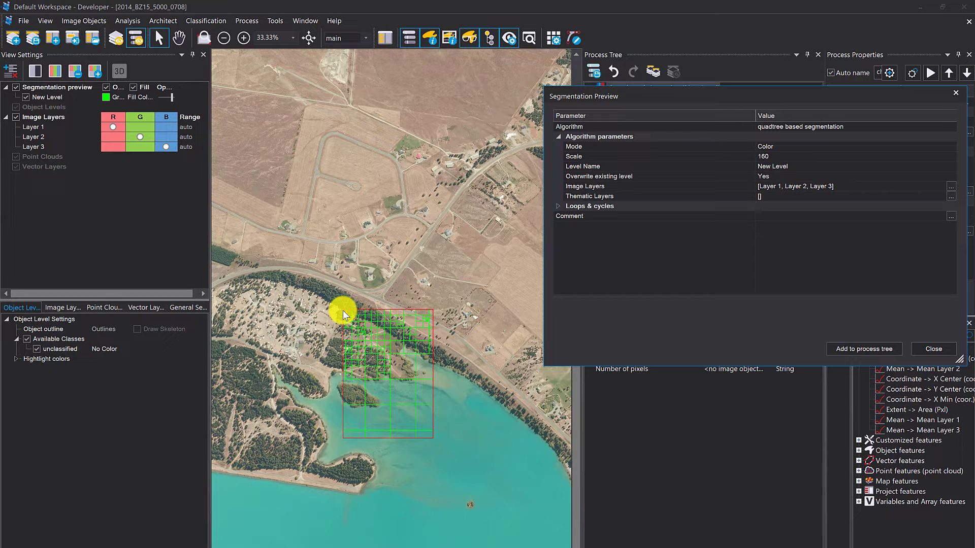
{"action": "left_click_drag", "start_coordinate": [343, 310], "coordinate": [294, 275]}
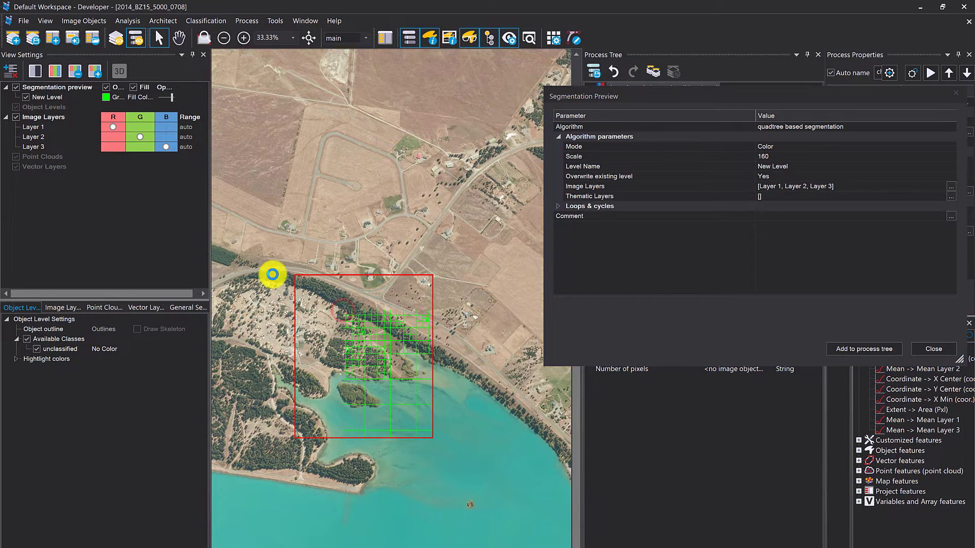
Step: Lower the quadtree Scale to 50 and extend the preview area down the shore
{"action": "left_click", "coordinate": [794, 155]}
{"action": "type", "text": "50"}
{"action": "left_click", "coordinate": [772, 295]}
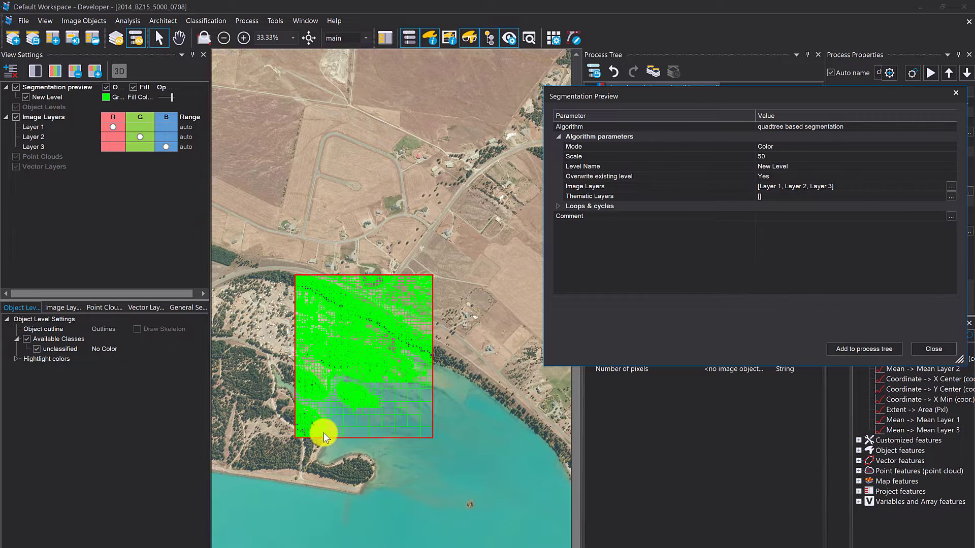
{"action": "left_click_drag", "start_coordinate": [322, 436], "coordinate": [322, 461]}
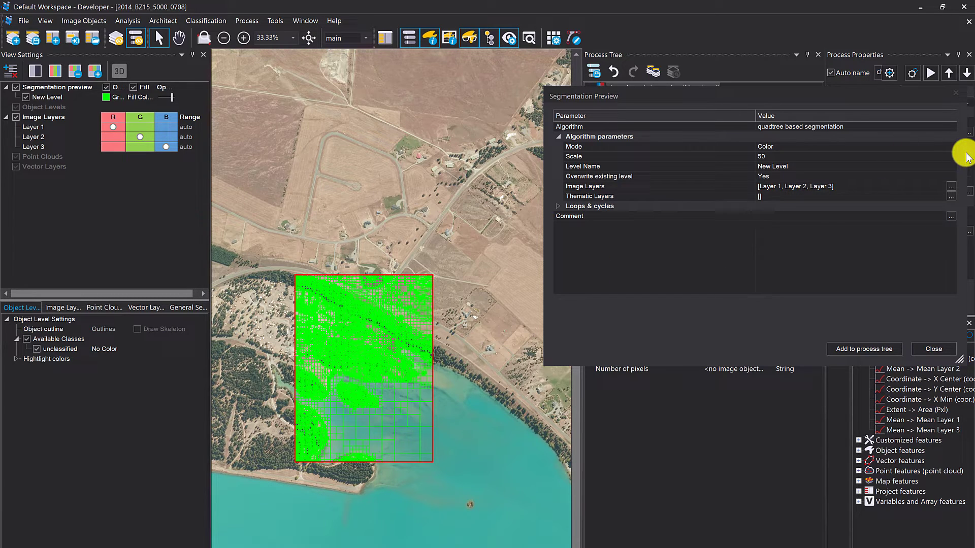
{"action": "left_click", "coordinate": [951, 129]}
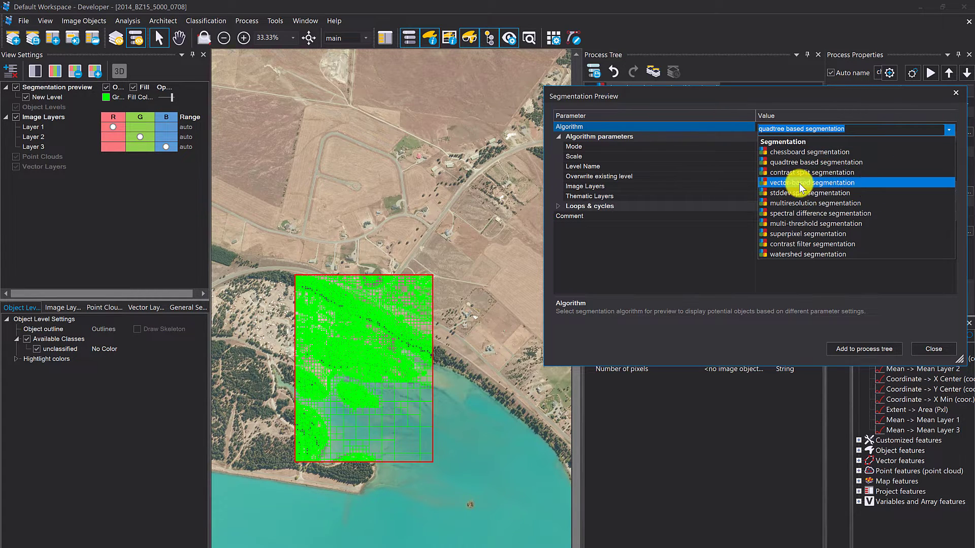
Step: Choose multiresolution segmentation and redraw the preview as a narrow shoreline strip
{"action": "left_click", "coordinate": [855, 203]}
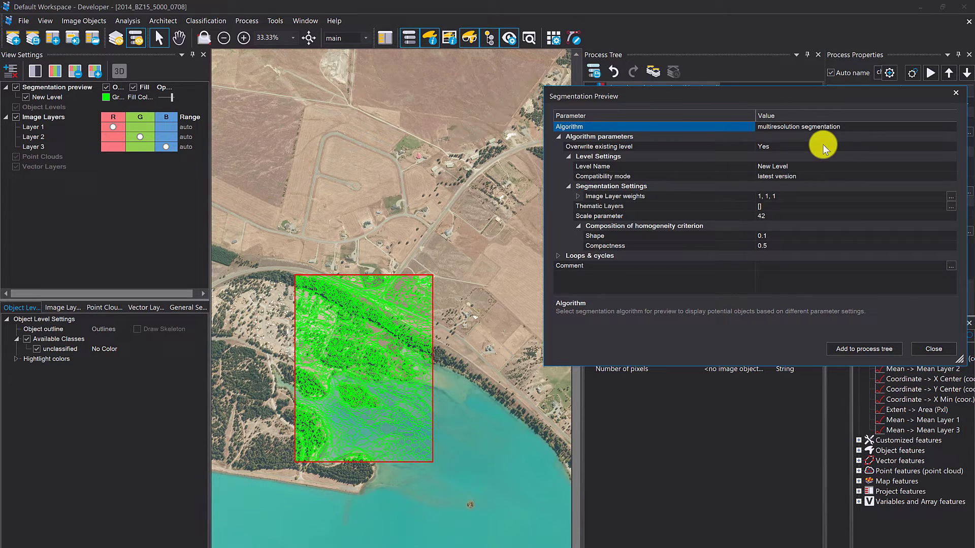
{"action": "left_click_drag", "start_coordinate": [348, 322], "coordinate": [399, 448]}
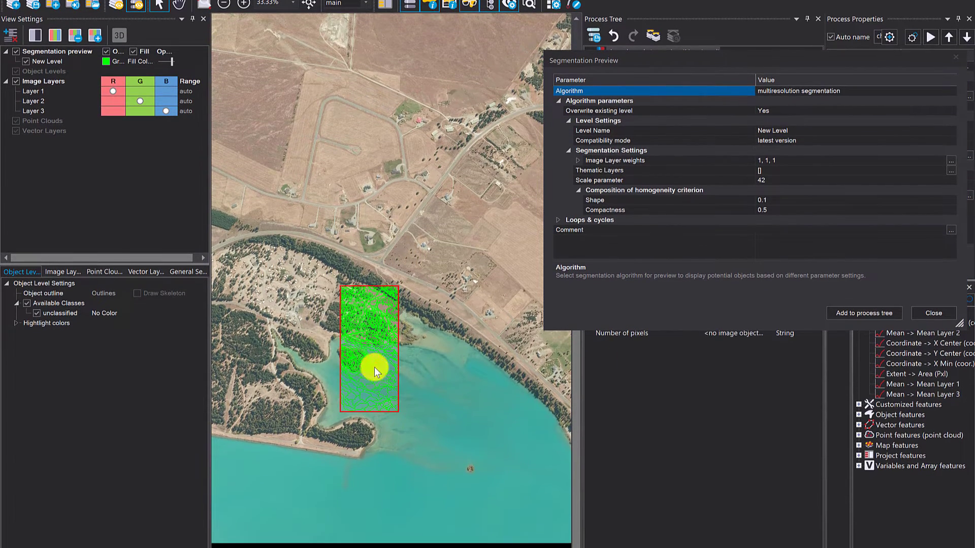
Step: Zoom in and set the multiresolution Shape weight to 0.3, refreshing the preview
{"action": "scroll", "coordinate": [370, 354], "scroll_direction": "up", "scroll_amount": 2}
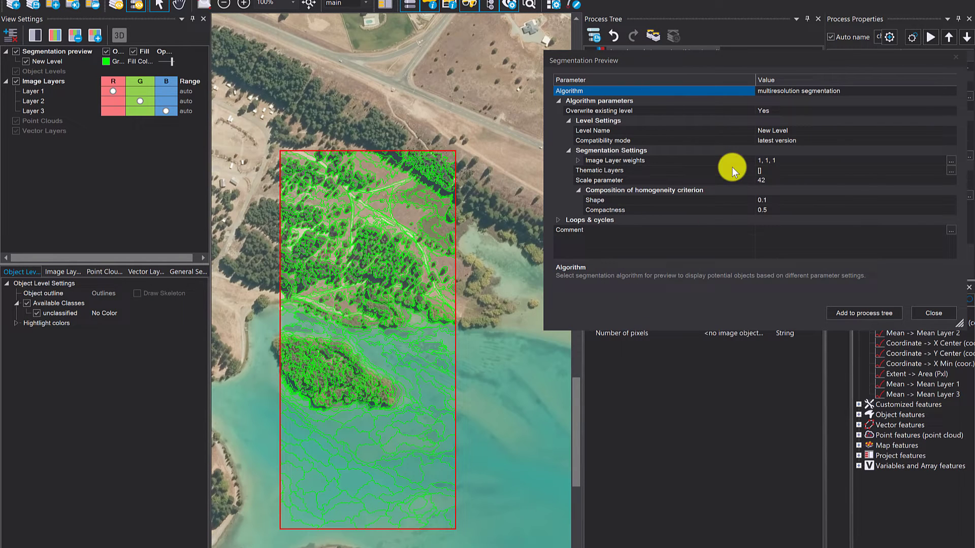
{"action": "left_click", "coordinate": [784, 180]}
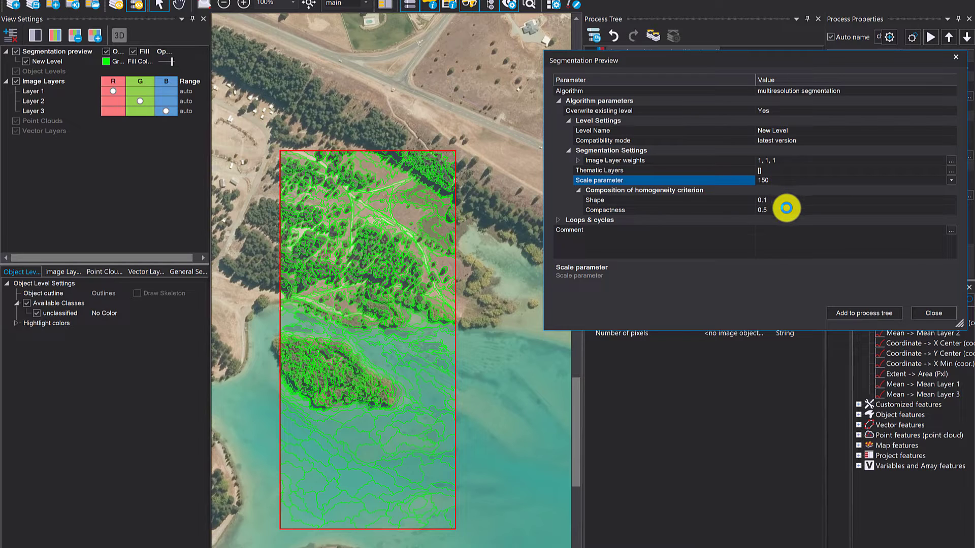
{"action": "left_click", "coordinate": [786, 203]}
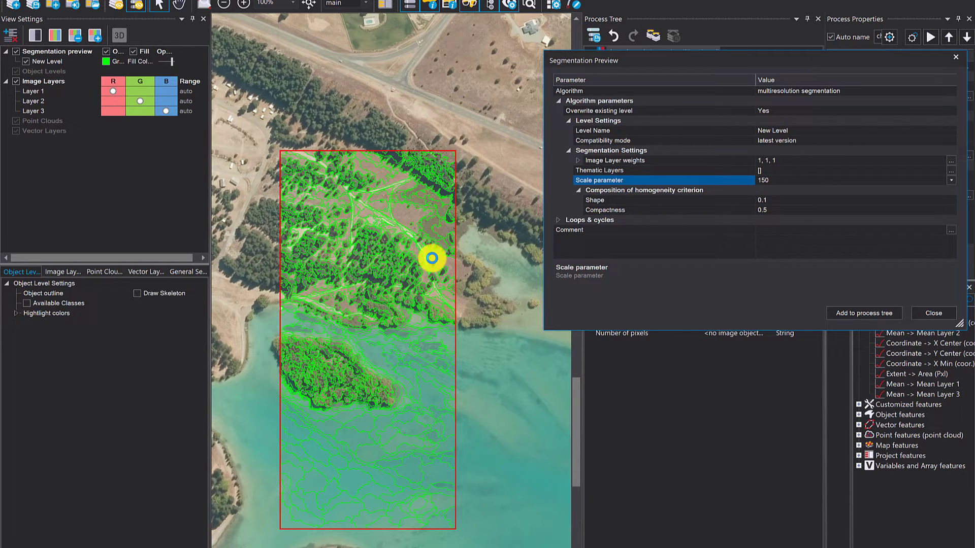
{"action": "left_click", "coordinate": [785, 201]}
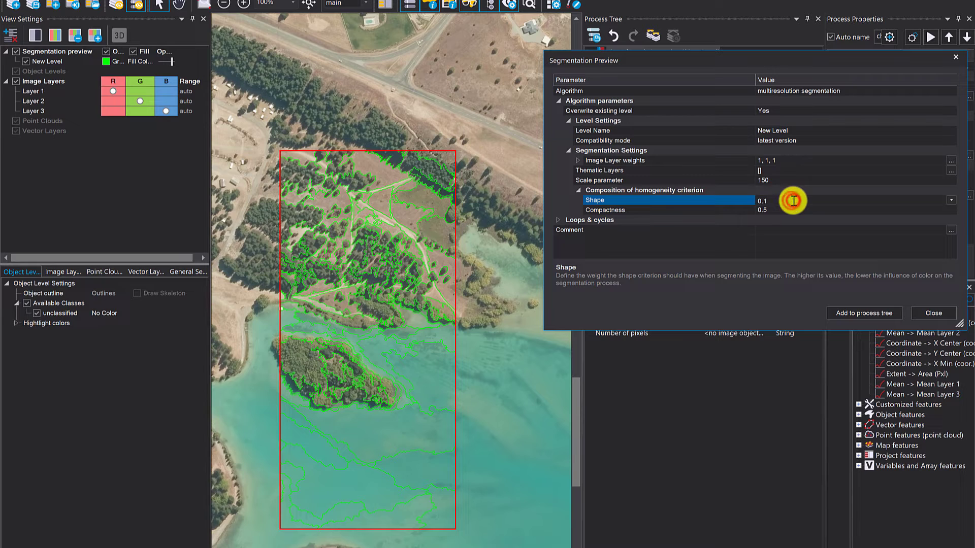
{"action": "type", "text": "0.3"}
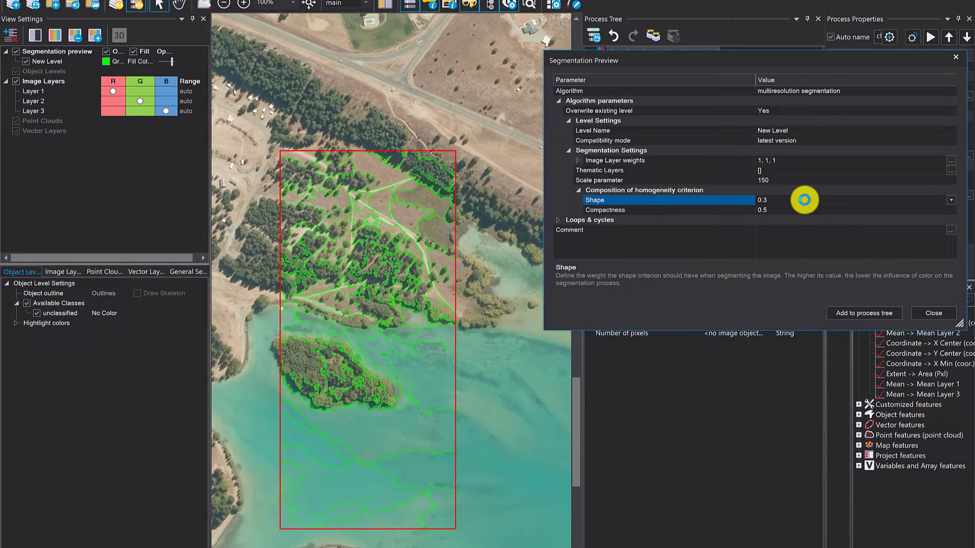
{"action": "left_click", "coordinate": [275, 279]}
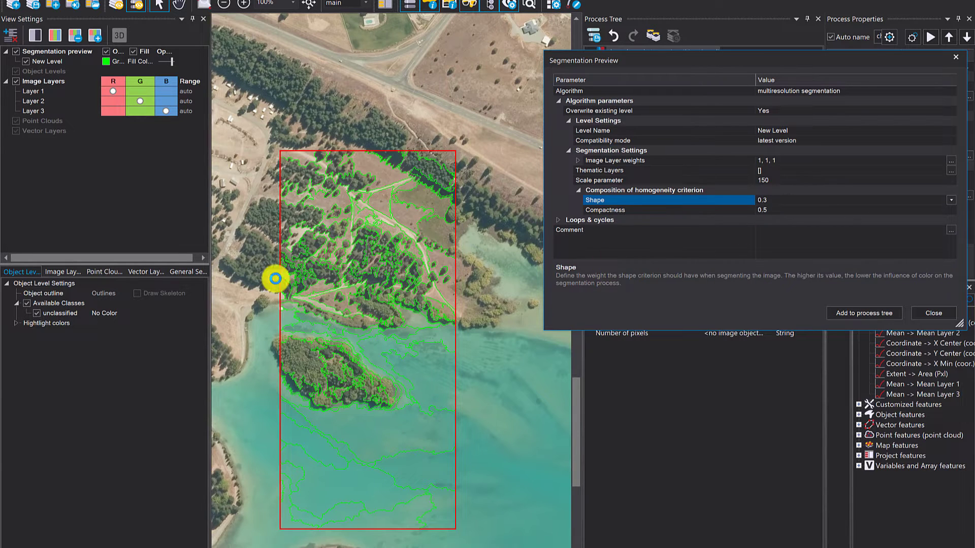
{"action": "left_click", "coordinate": [348, 292]}
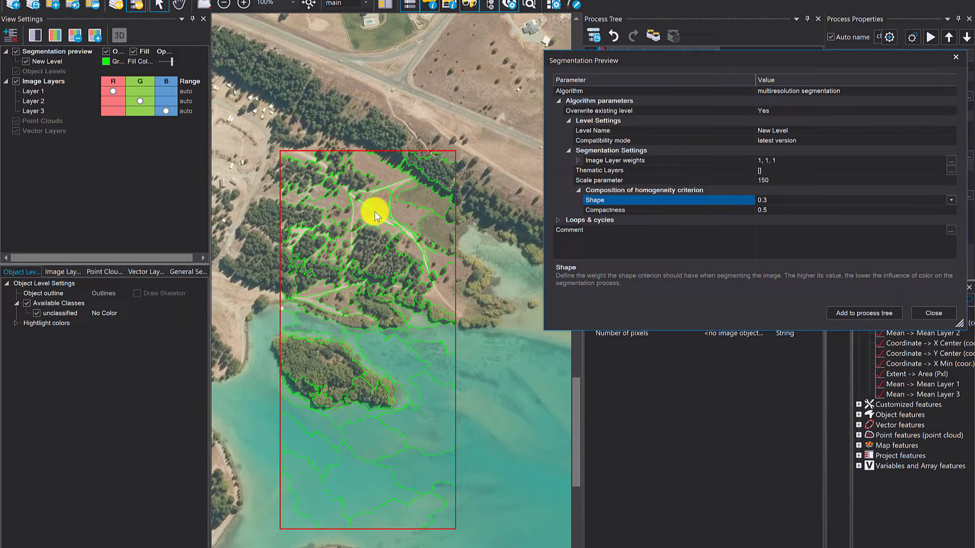
Step: Set Scale parameter to 300 and shrink the preview box to a small campsite square
{"action": "left_click", "coordinate": [772, 181]}
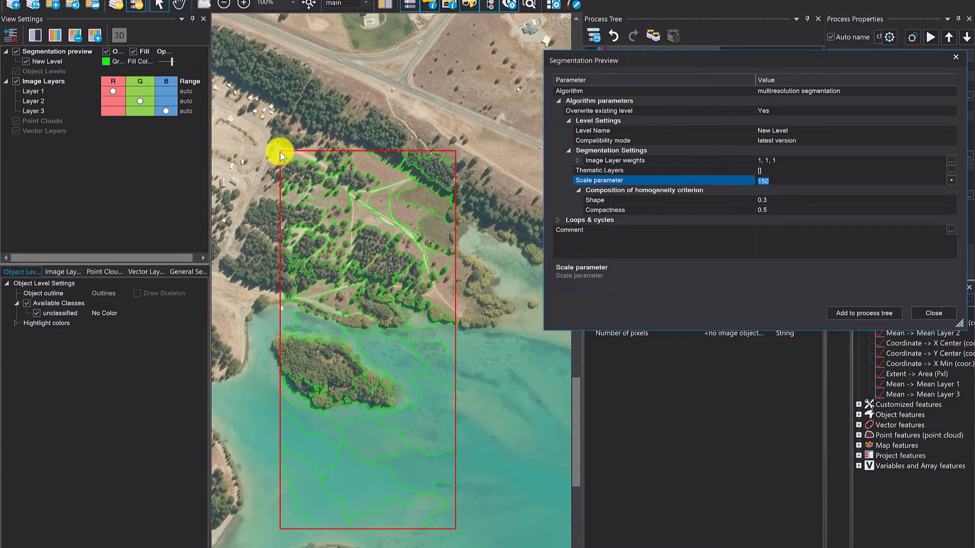
{"action": "left_click_drag", "start_coordinate": [279, 152], "coordinate": [214, 59]}
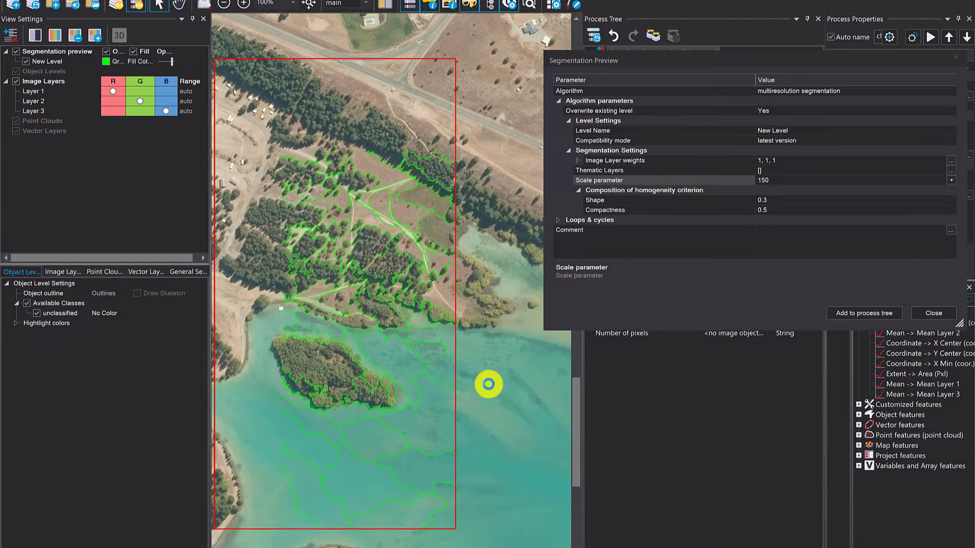
{"action": "left_click_drag", "start_coordinate": [336, 319], "coordinate": [440, 330]}
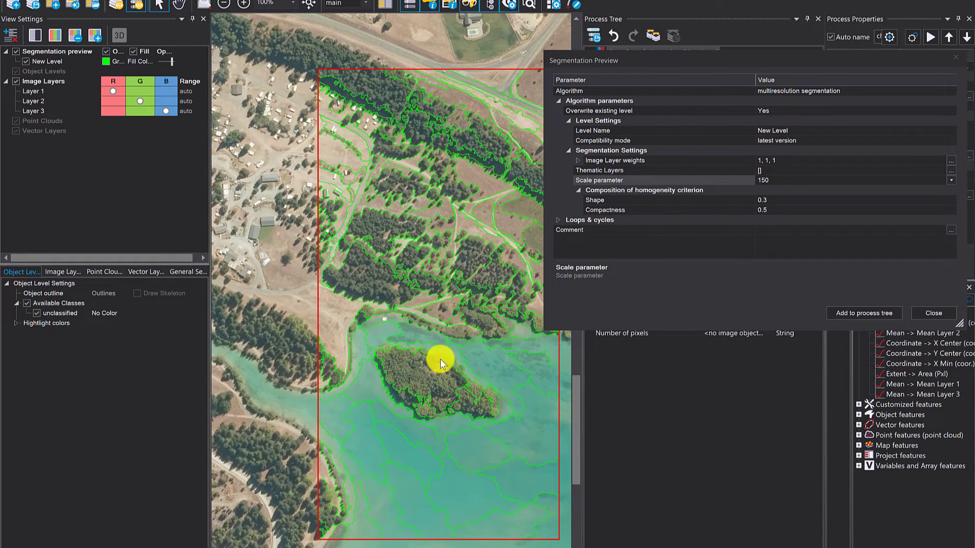
{"action": "left_click", "coordinate": [824, 180]}
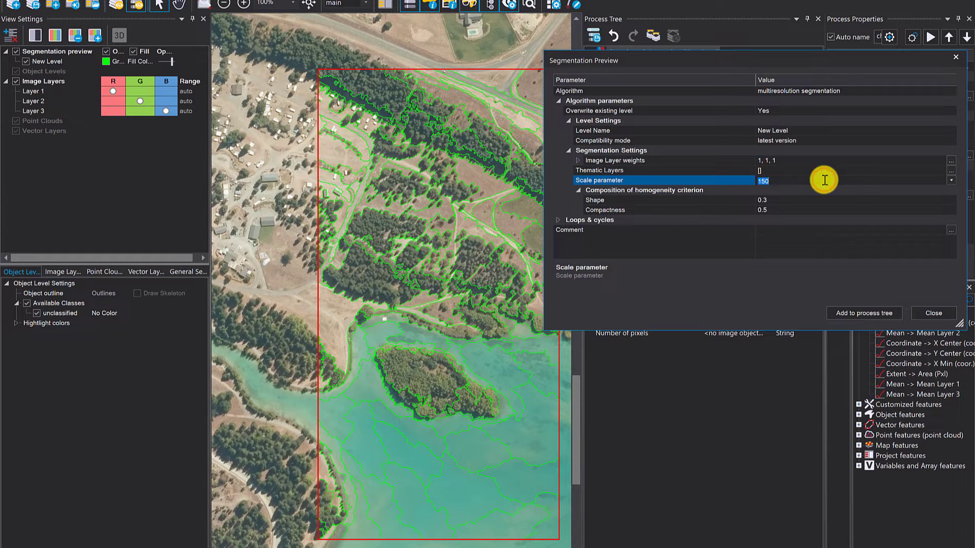
{"action": "type", "text": "300"}
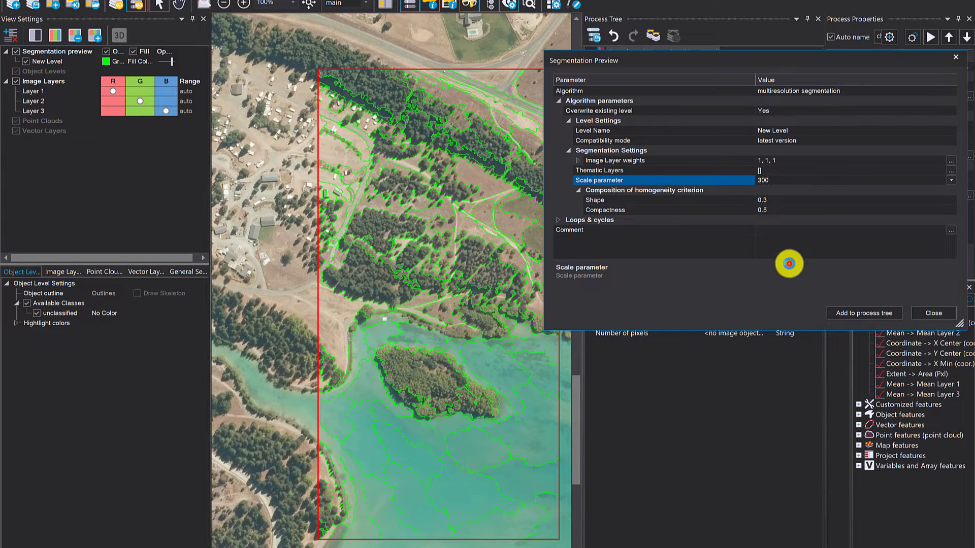
{"action": "left_click", "coordinate": [789, 264]}
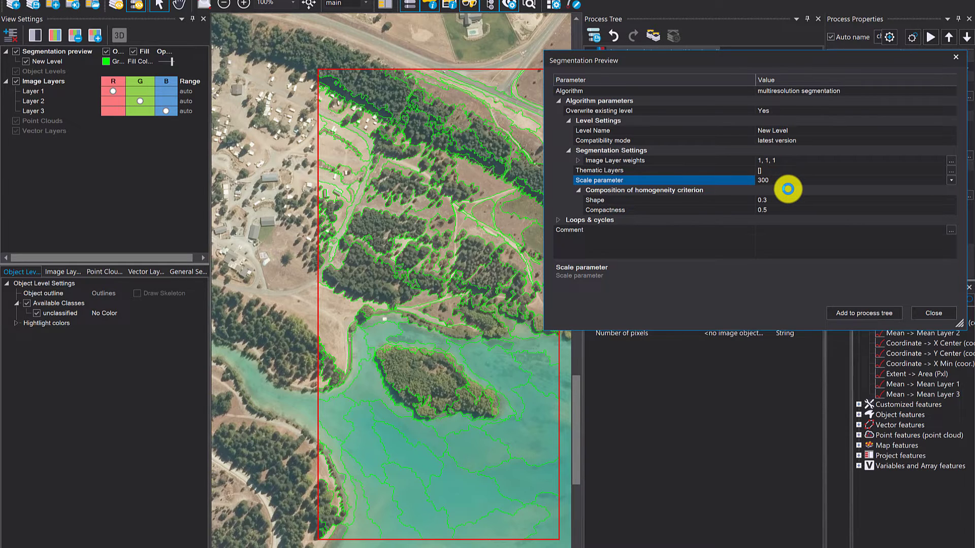
{"action": "left_click", "coordinate": [374, 126]}
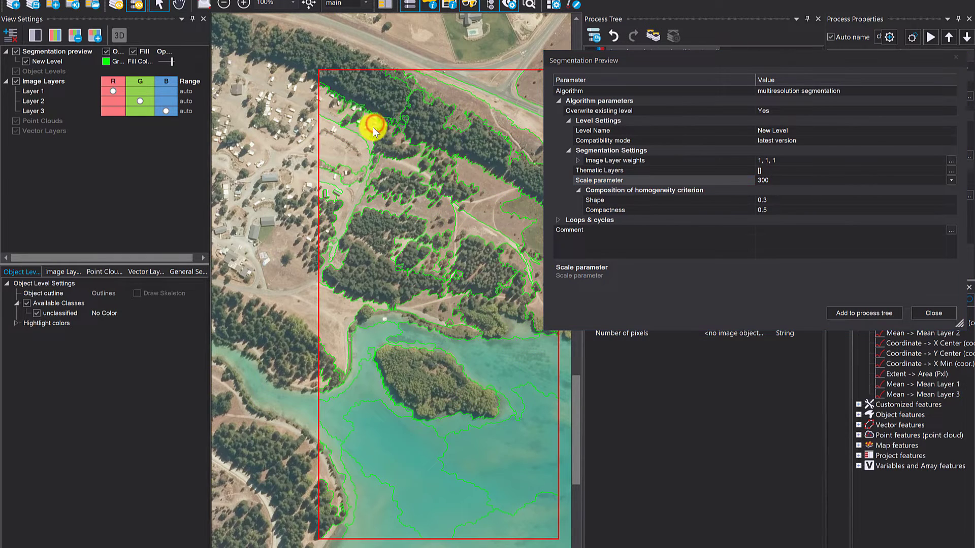
{"action": "scroll", "coordinate": [364, 116], "scroll_direction": "up", "scroll_amount": 2}
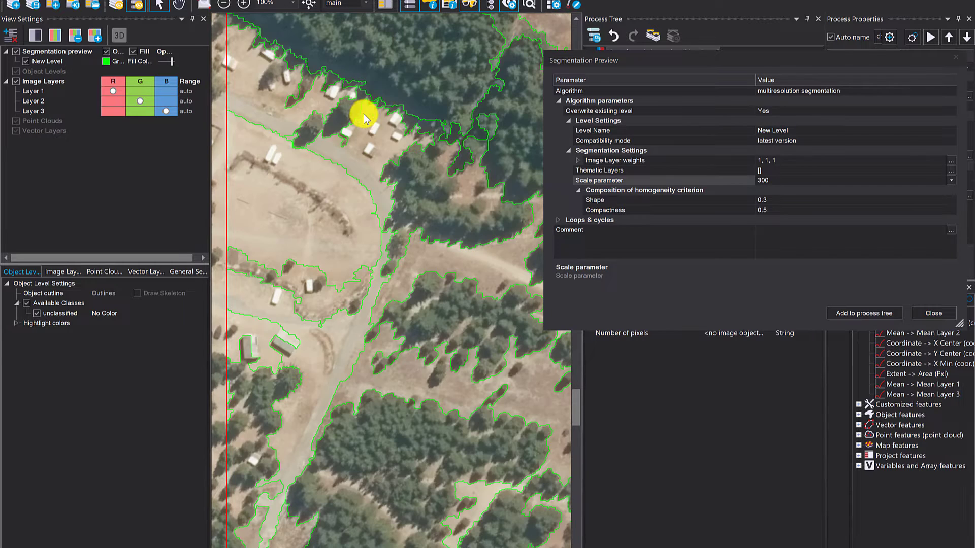
{"action": "scroll", "coordinate": [394, 127], "scroll_direction": "down", "scroll_amount": 2}
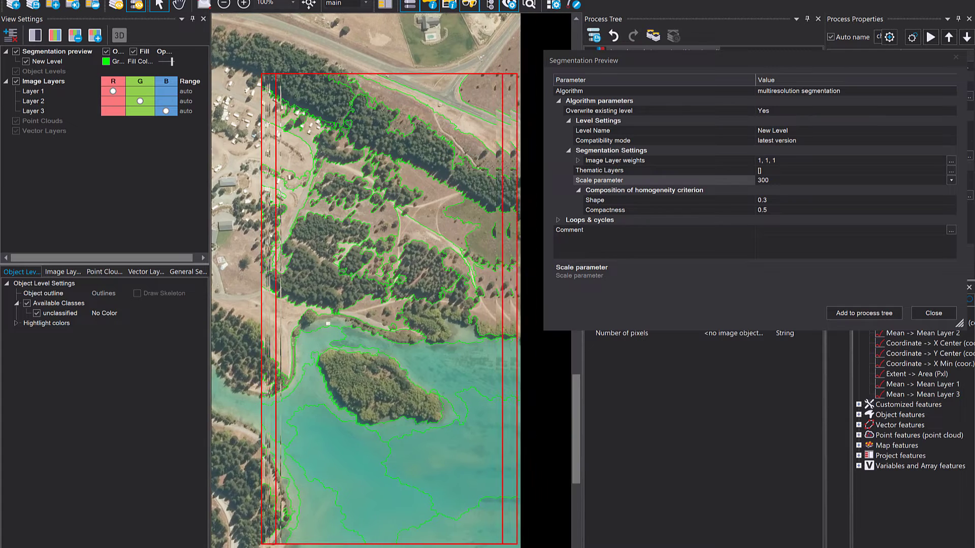
{"action": "left_click_drag", "start_coordinate": [564, 544], "coordinate": [341, 164]}
Step: Zoom to 300% and try Scale parameter 15, then 50, over the campsite square
{"action": "scroll", "coordinate": [296, 115], "scroll_direction": "up", "scroll_amount": 2}
{"action": "left_click_drag", "start_coordinate": [296, 115], "coordinate": [383, 167]}
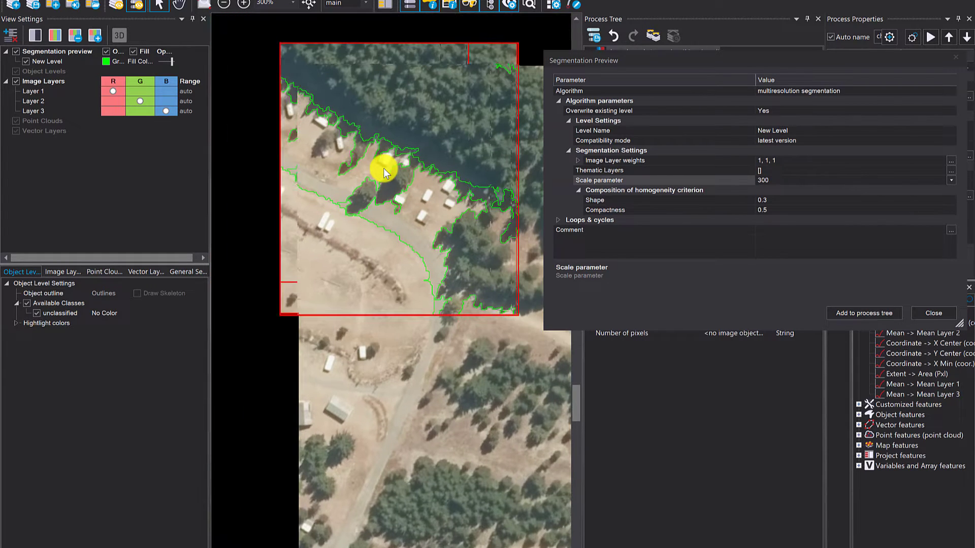
{"action": "left_click", "coordinate": [784, 179]}
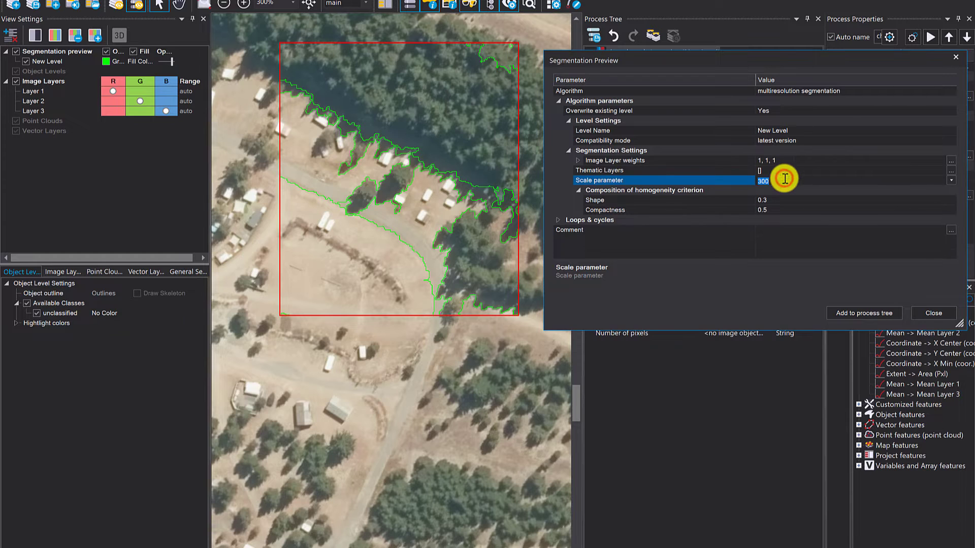
{"action": "type", "text": "15"}
{"action": "left_click", "coordinate": [732, 243]}
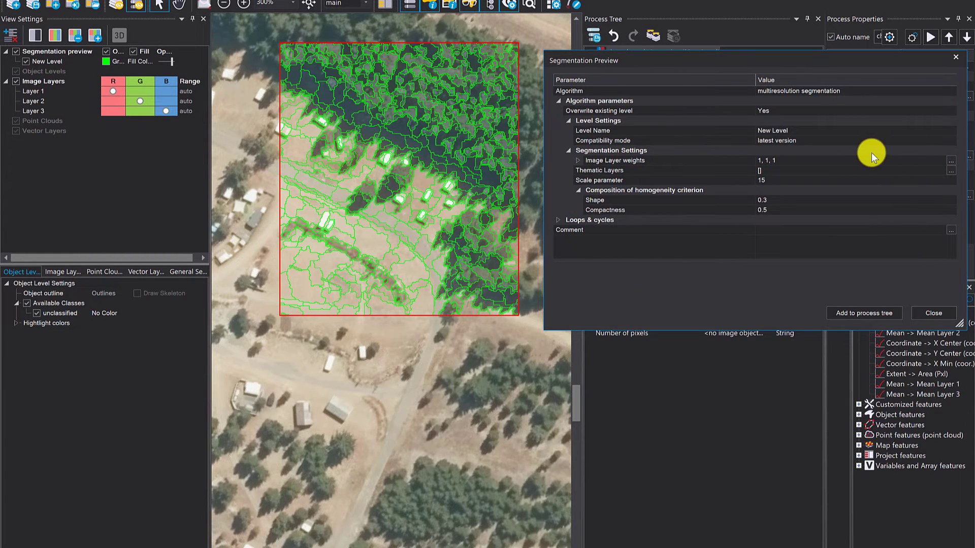
{"action": "left_click", "coordinate": [784, 177]}
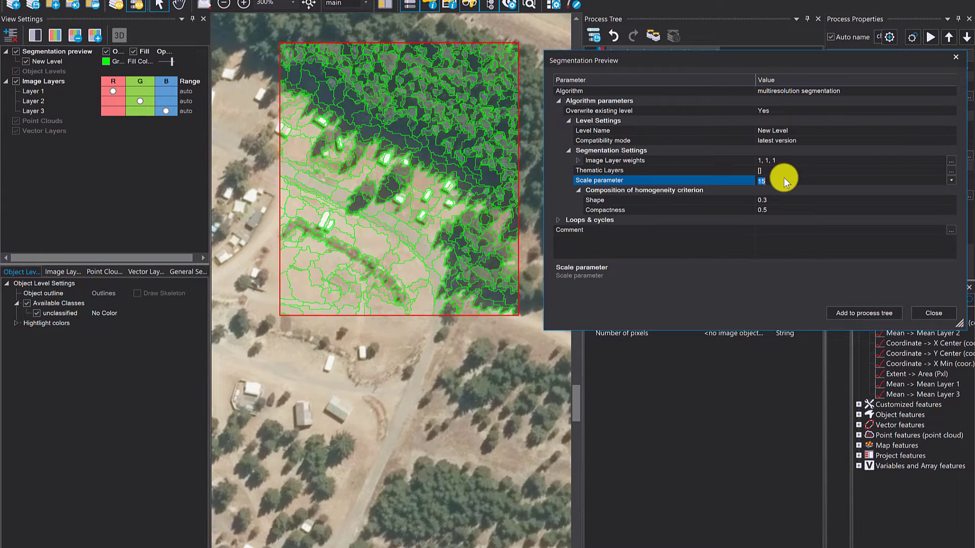
{"action": "type", "text": "0"}
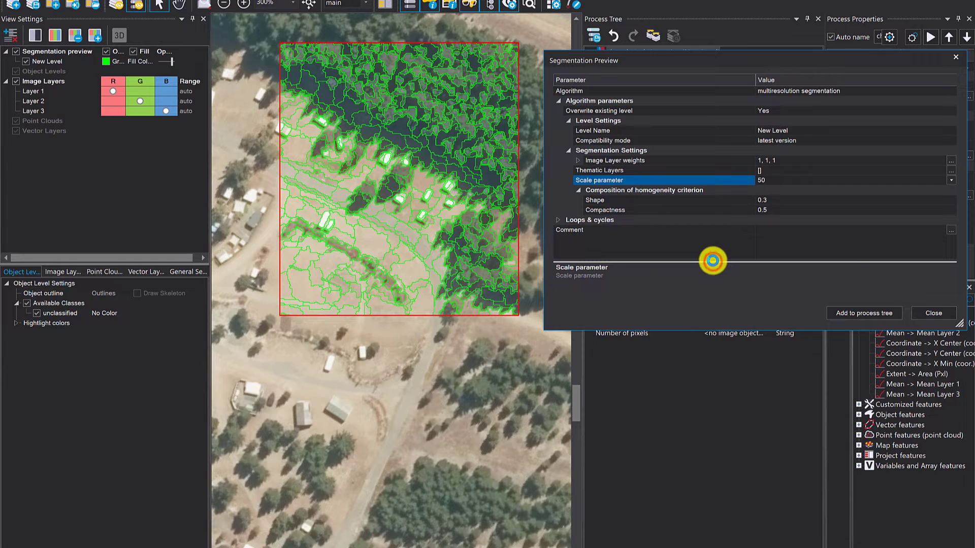
{"action": "left_click_drag", "start_coordinate": [711, 261], "coordinate": [711, 248]}
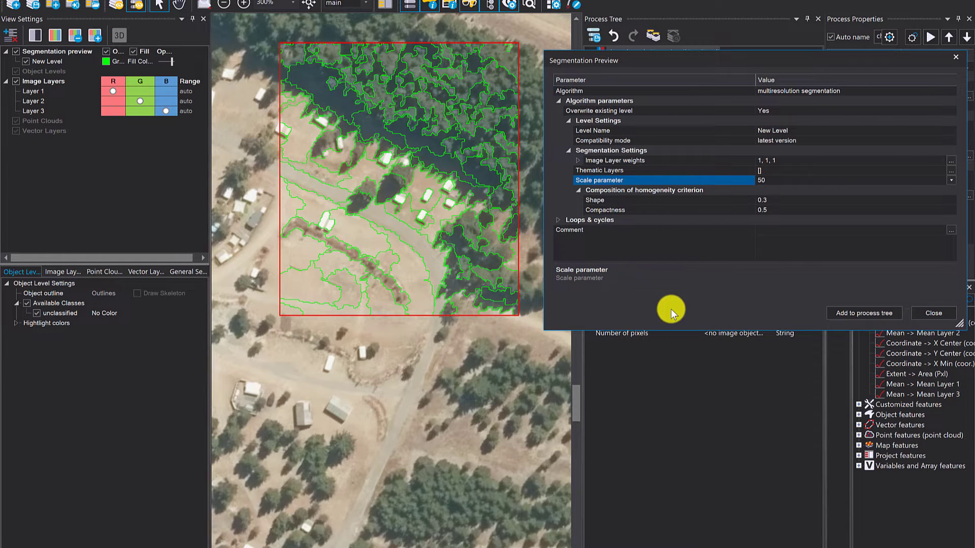
Step: Add the multiresolution scale-50 settings to the process tree and inspect the new process
{"action": "left_click_drag", "start_coordinate": [811, 56], "coordinate": [673, 110]}
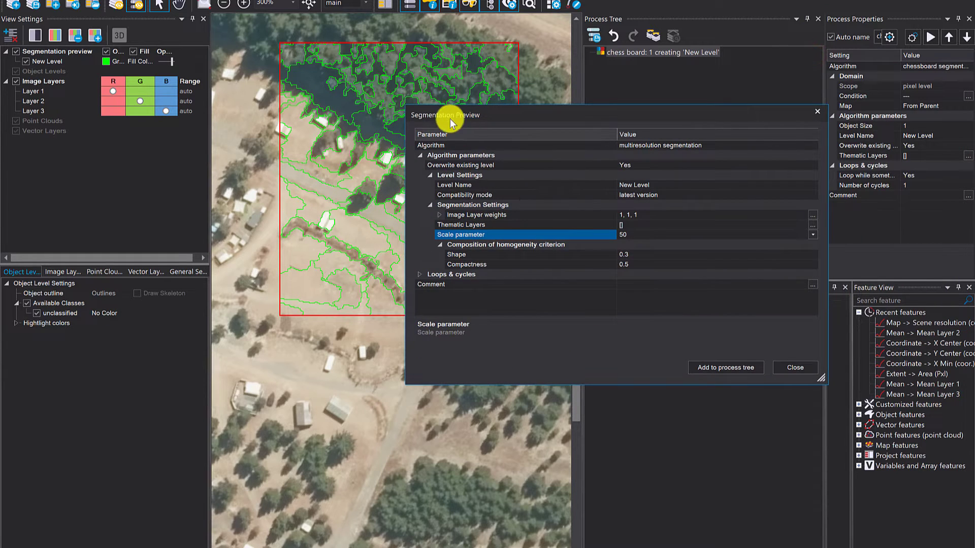
{"action": "left_click_drag", "start_coordinate": [450, 121], "coordinate": [514, 105]}
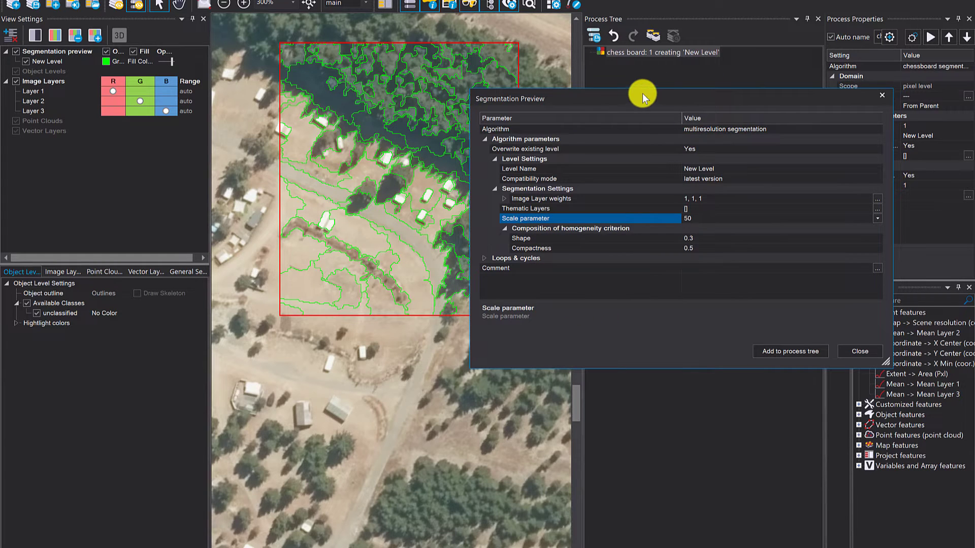
{"action": "left_click_drag", "start_coordinate": [642, 94], "coordinate": [597, 69]}
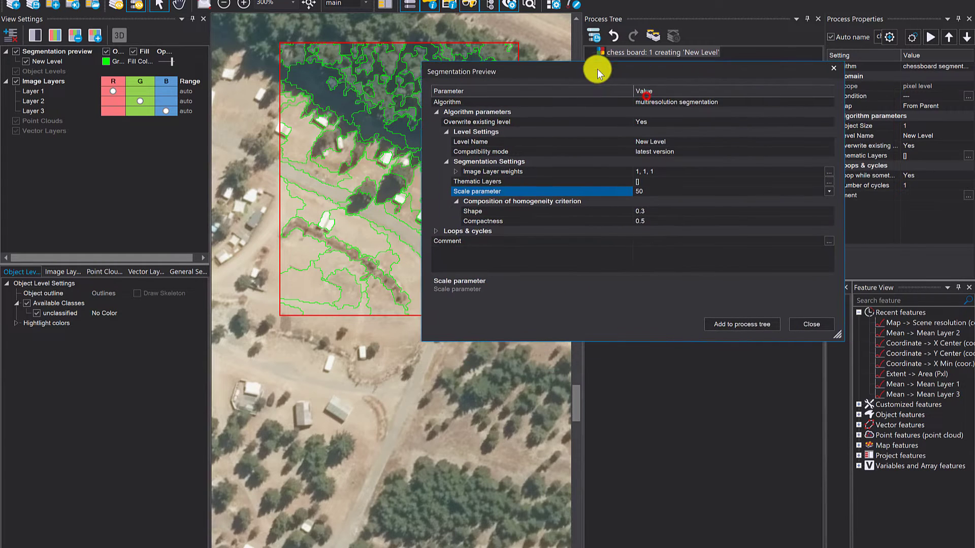
{"action": "left_click", "coordinate": [759, 327]}
{"action": "double_click", "coordinate": [632, 51]}
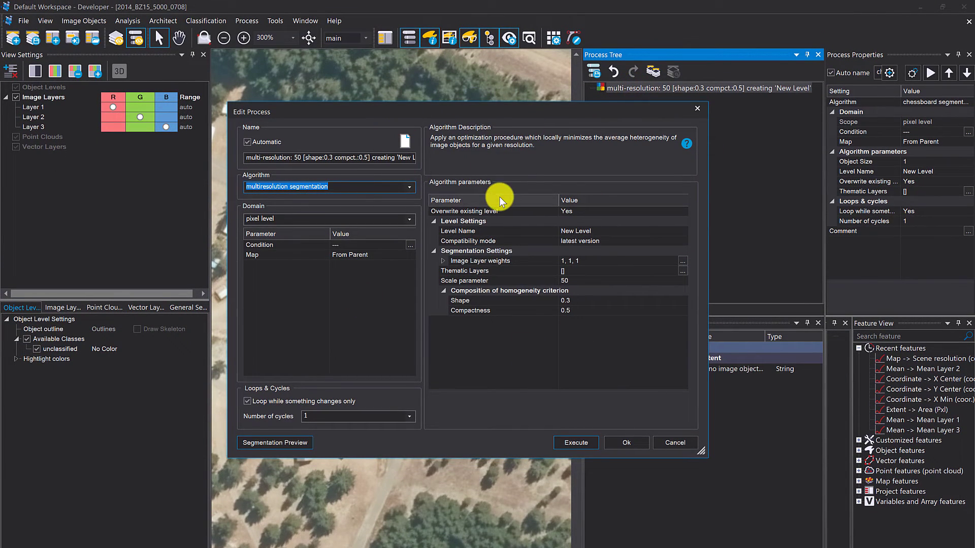
{"action": "left_click", "coordinate": [698, 109]}
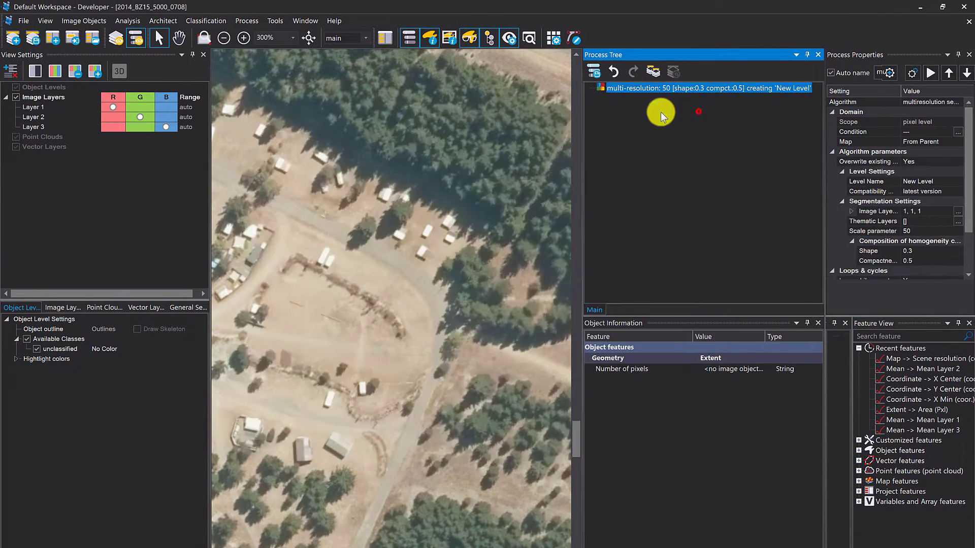
Step: Reopen Segmentation Preview, add a chessboard segmentation process, and preview it
{"action": "left_click", "coordinate": [275, 21]}
{"action": "left_click", "coordinate": [295, 49]}
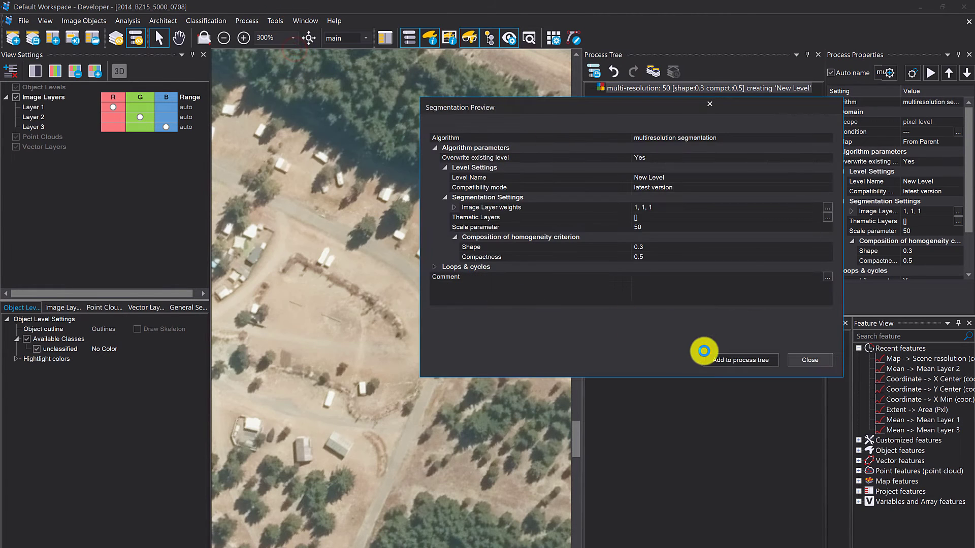
{"action": "left_click", "coordinate": [762, 139]}
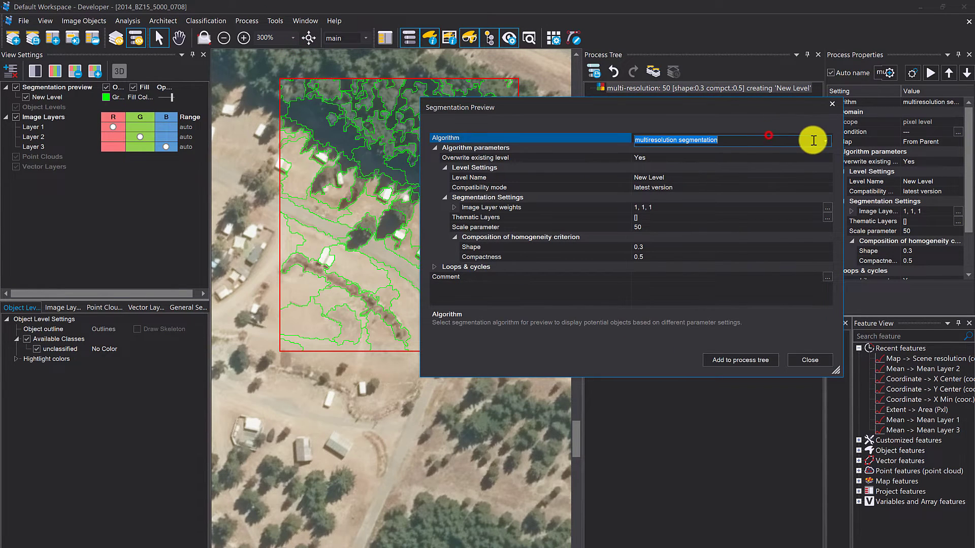
{"action": "left_click", "coordinate": [822, 140]}
{"action": "left_click", "coordinate": [742, 161]}
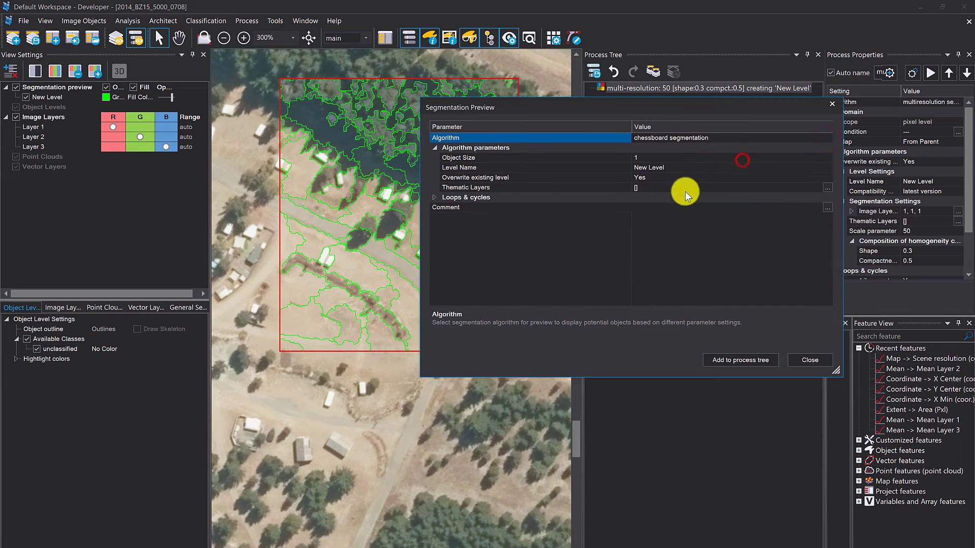
{"action": "left_click", "coordinate": [741, 360]}
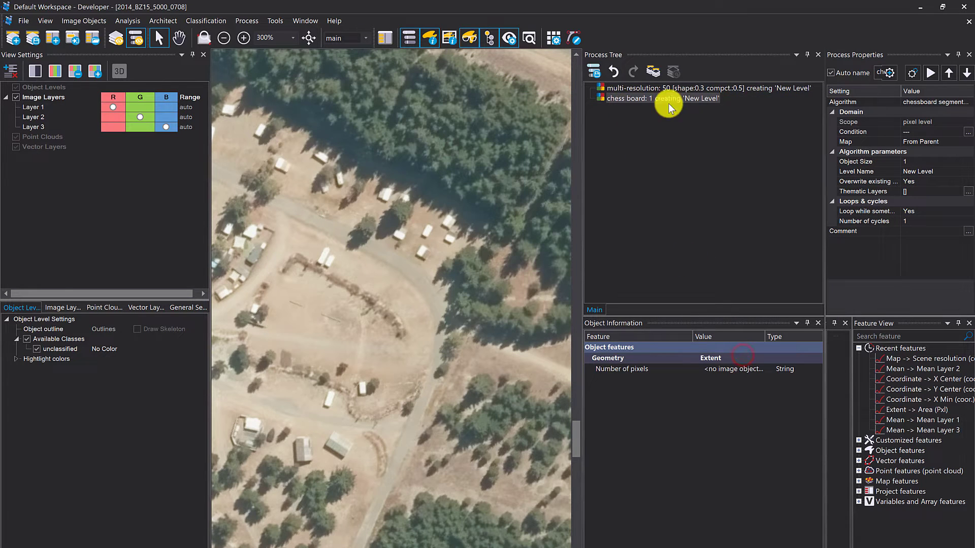
{"action": "double_click", "coordinate": [644, 102]}
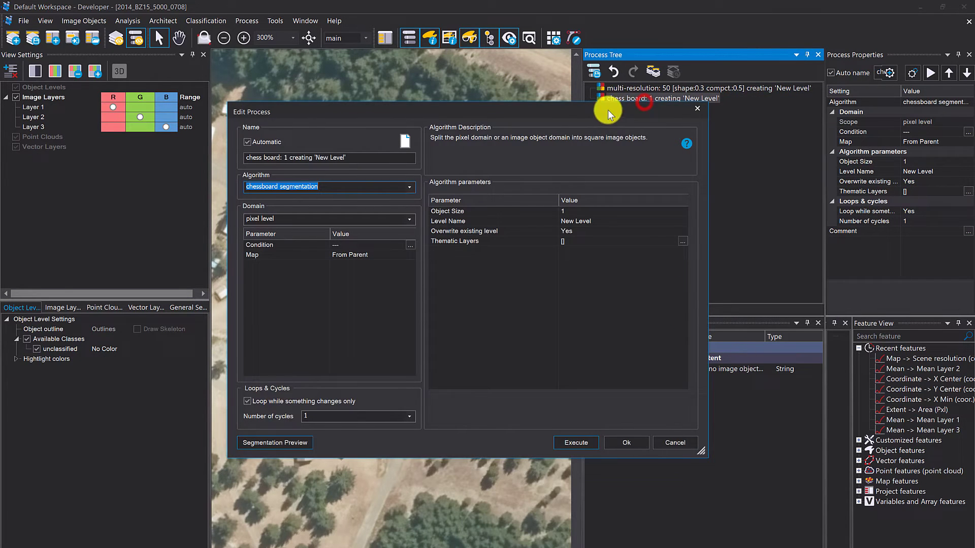
{"action": "left_click", "coordinate": [286, 442]}
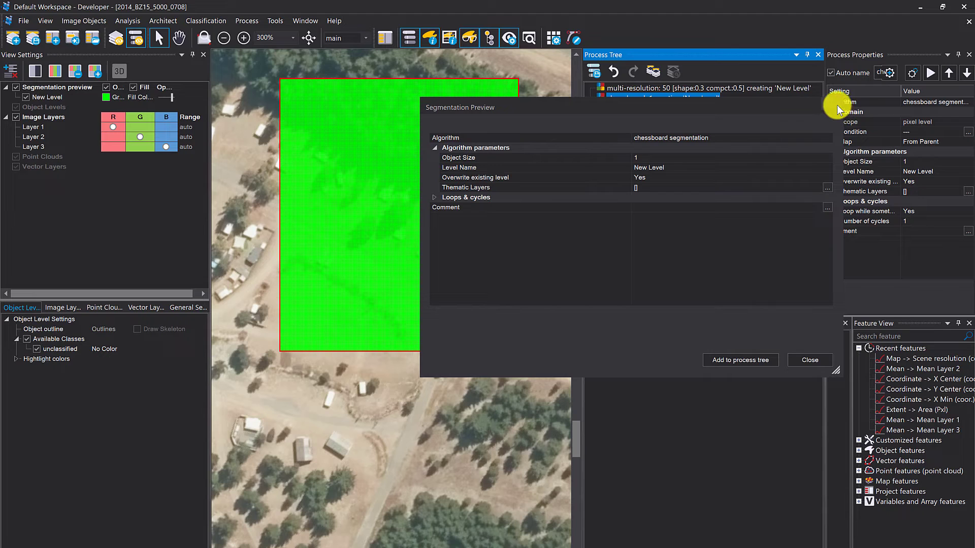
Step: Set the chessboard process Object Size to 10 and execute it
{"action": "key", "text": "Escape"}
{"action": "left_click", "coordinate": [726, 170]}
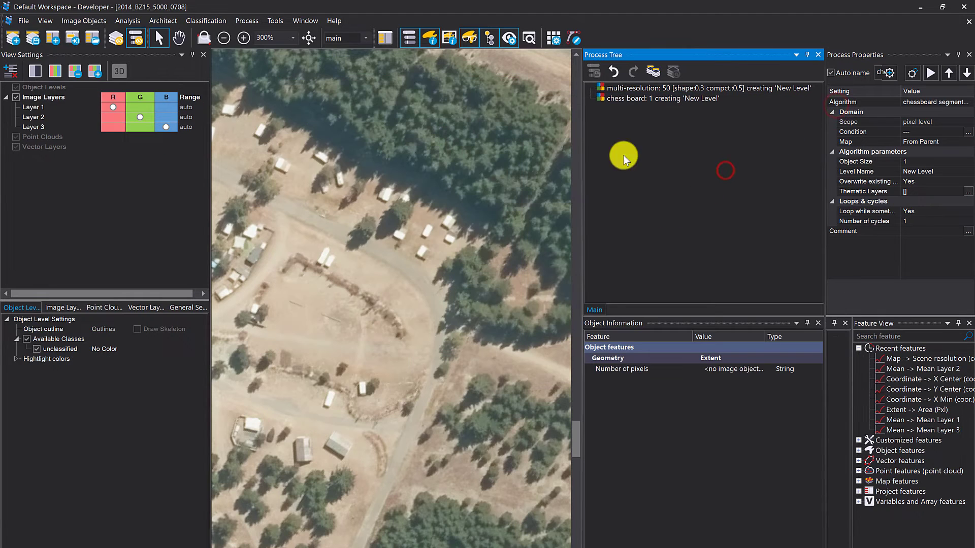
{"action": "double_click", "coordinate": [666, 100]}
{"action": "left_click", "coordinate": [611, 212]}
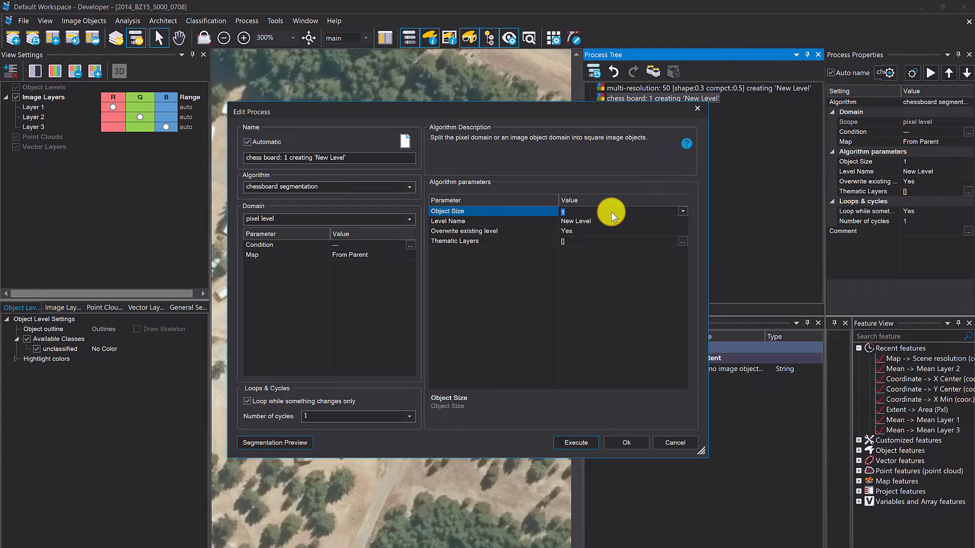
{"action": "scroll", "coordinate": [611, 212], "scroll_direction": "down", "scroll_amount": 1}
{"action": "type", "text": "10"}
{"action": "left_click", "coordinate": [575, 444]}
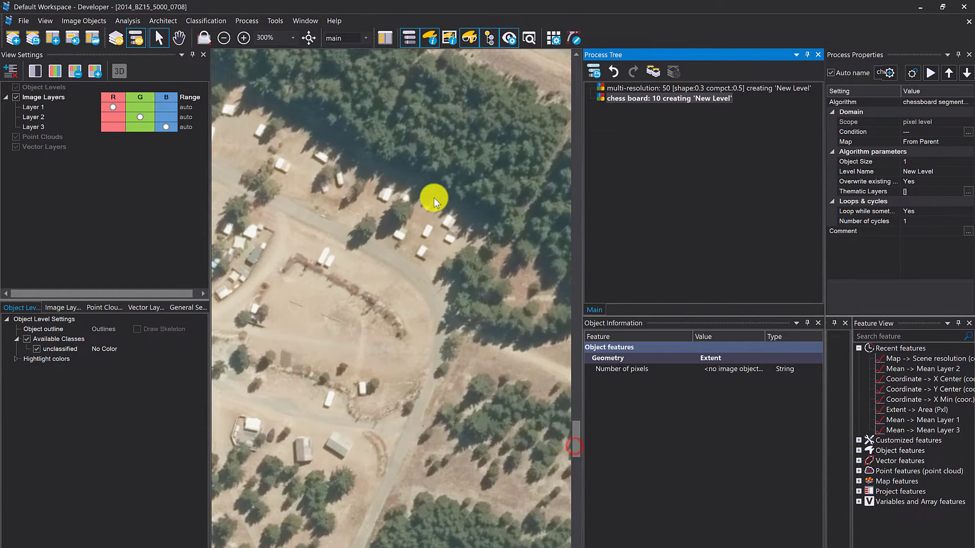
Step: Check the pixel counts of several grid squares, then select the multiresolution process
{"action": "left_click", "coordinate": [422, 248]}
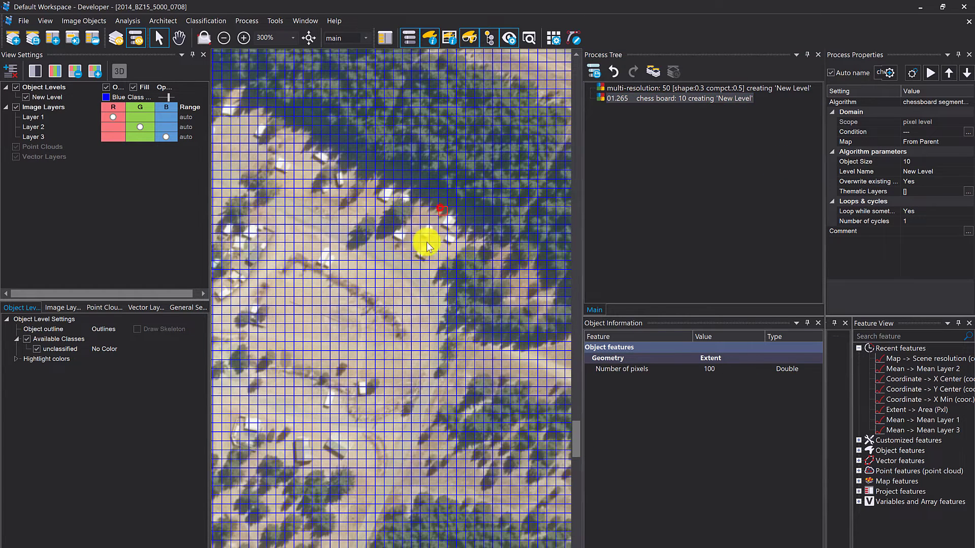
{"action": "left_click", "coordinate": [318, 242]}
{"action": "left_click", "coordinate": [345, 182]}
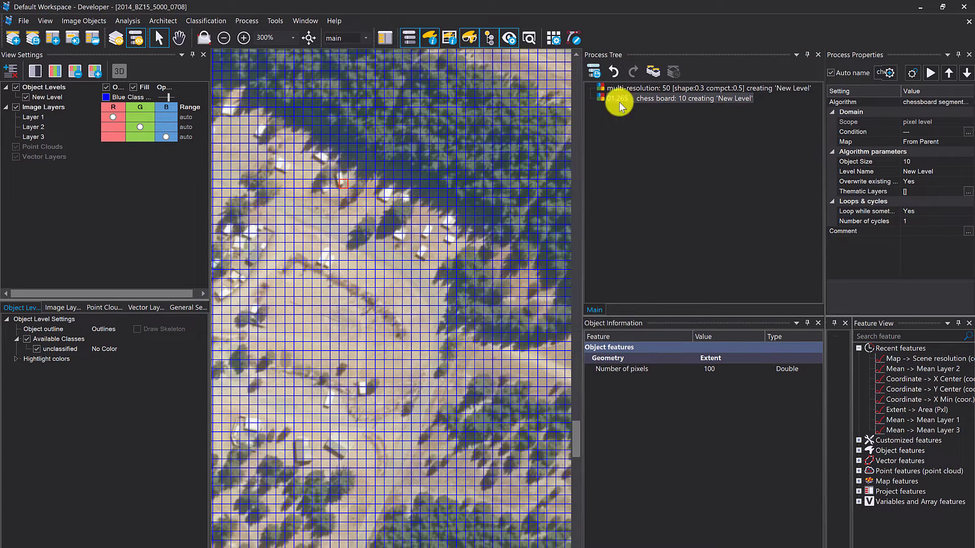
{"action": "left_click", "coordinate": [660, 88]}
Step: Open a segmentation preview of the multiresolution process and move the preview dialog off the image
{"action": "double_click", "coordinate": [660, 89]}
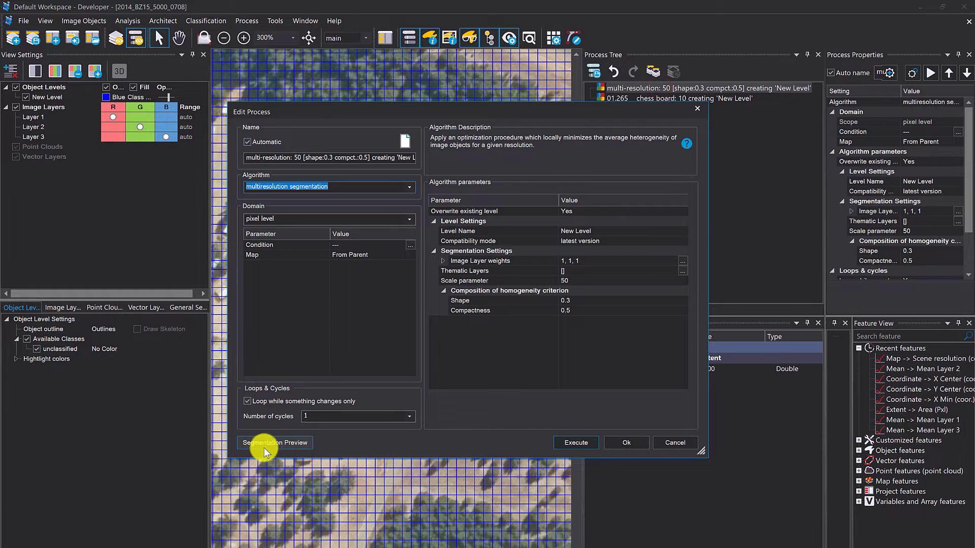
{"action": "left_click", "coordinate": [260, 441]}
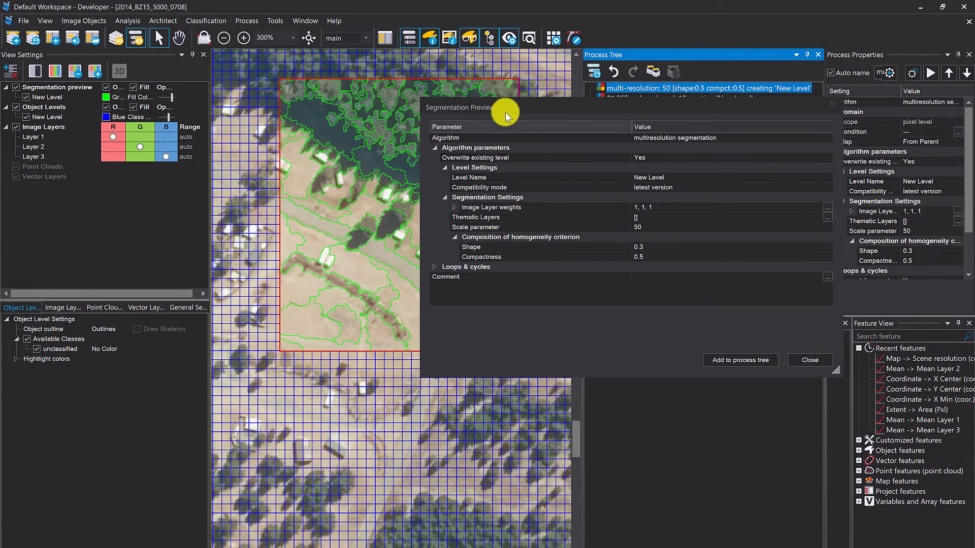
{"action": "left_click_drag", "start_coordinate": [499, 109], "coordinate": [584, 211]}
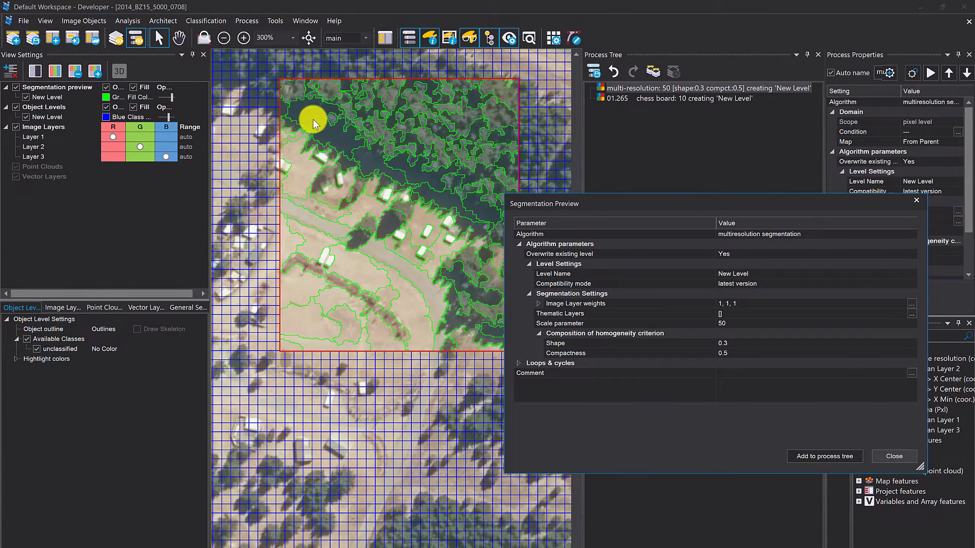
Step: Move the preview area lower over the campground to compare scale-50 segments with the chessboard grid
{"action": "left_click", "coordinate": [388, 122]}
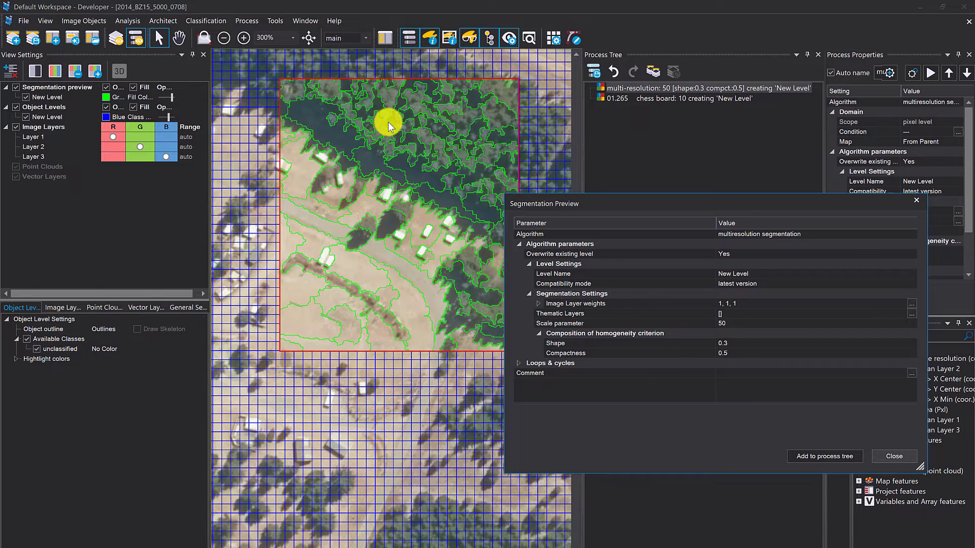
{"action": "left_click", "coordinate": [420, 225]}
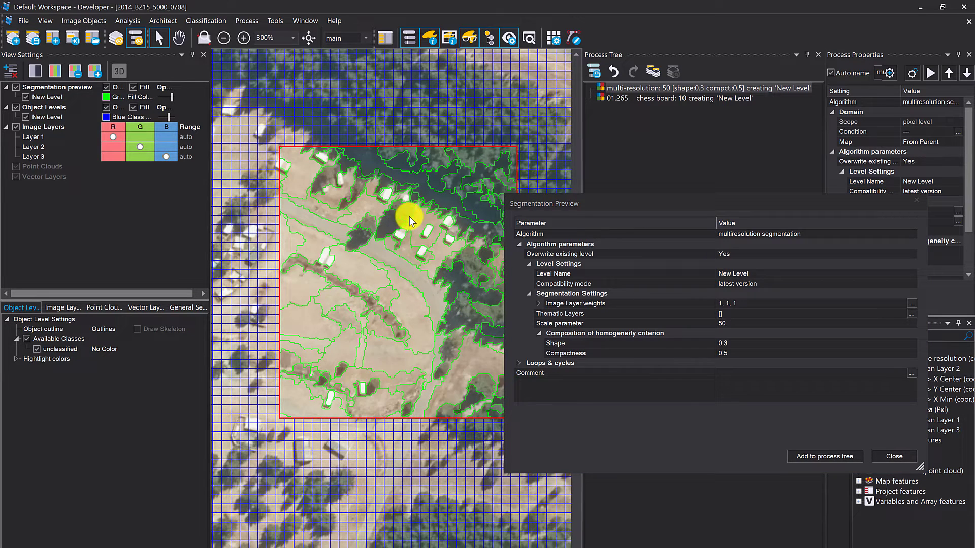
{"action": "left_click", "coordinate": [408, 217]}
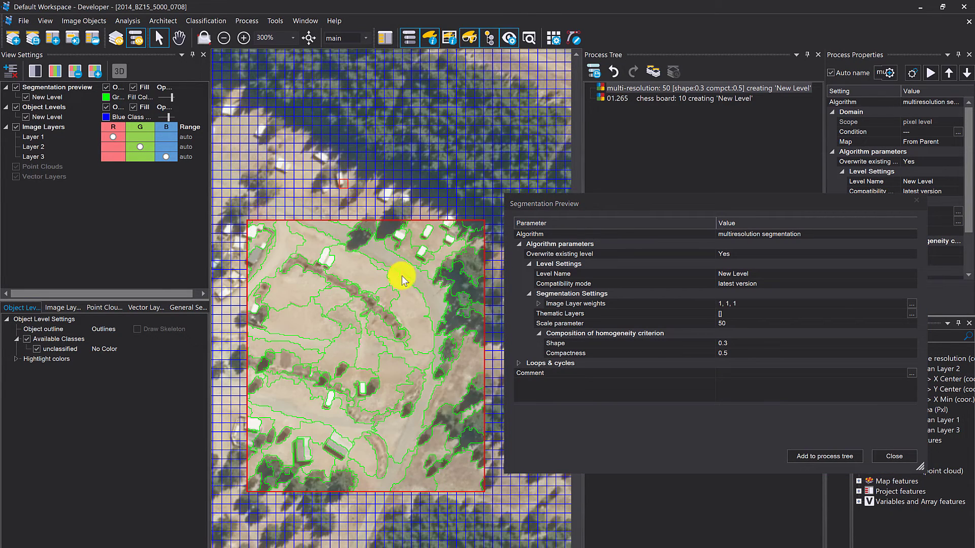
{"action": "left_click", "coordinate": [415, 280]}
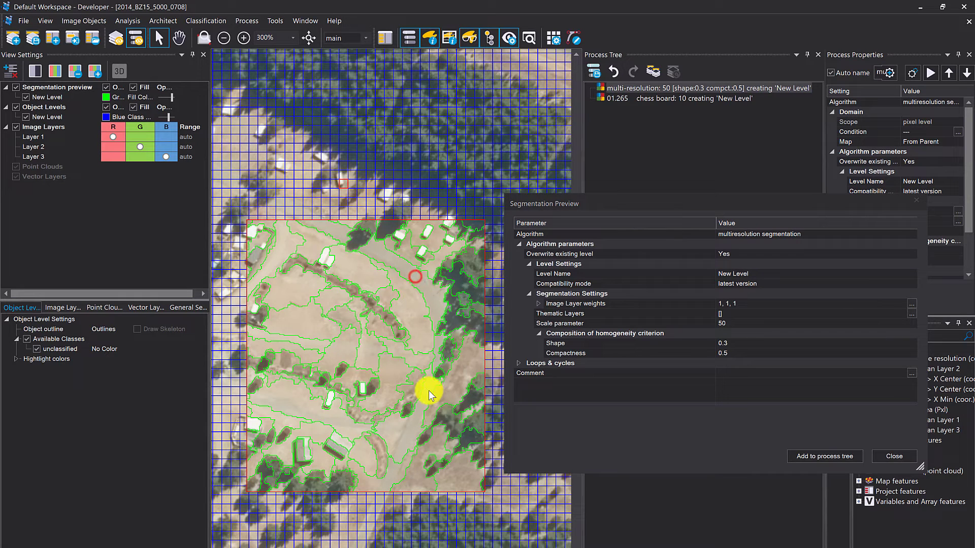
{"action": "left_click", "coordinate": [911, 237]}
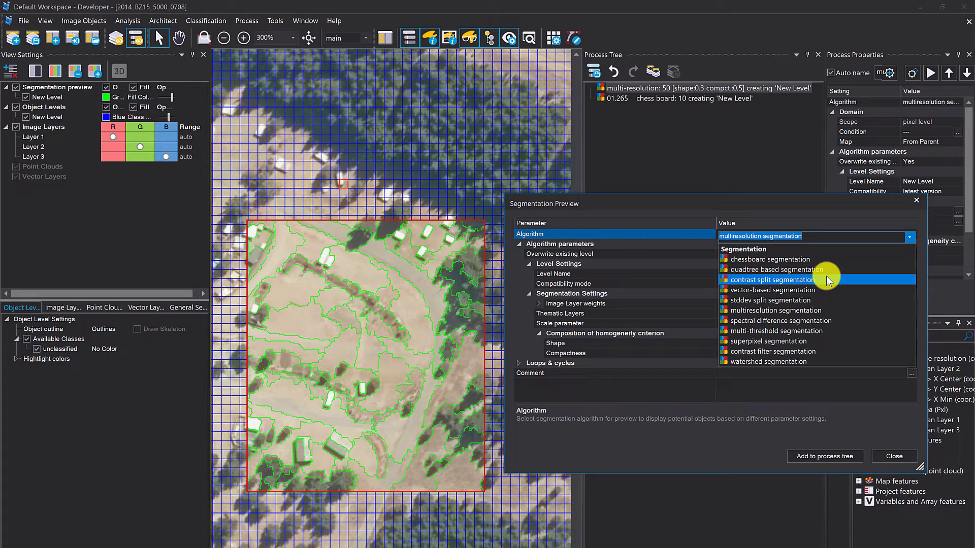
Step: Change the preview algorithm to superpixel segmentation (SLICO, region size 10)
{"action": "left_click", "coordinate": [801, 338]}
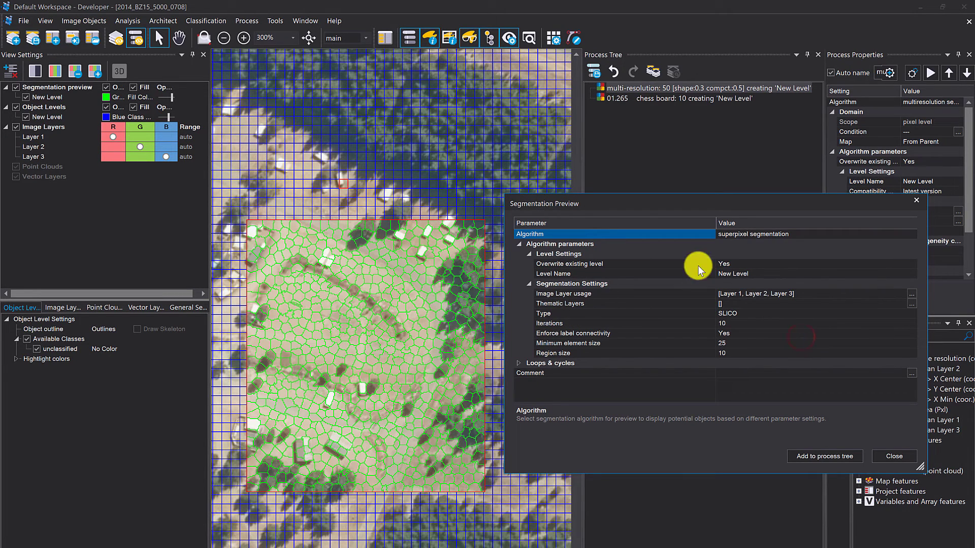
{"action": "left_click", "coordinate": [914, 233]}
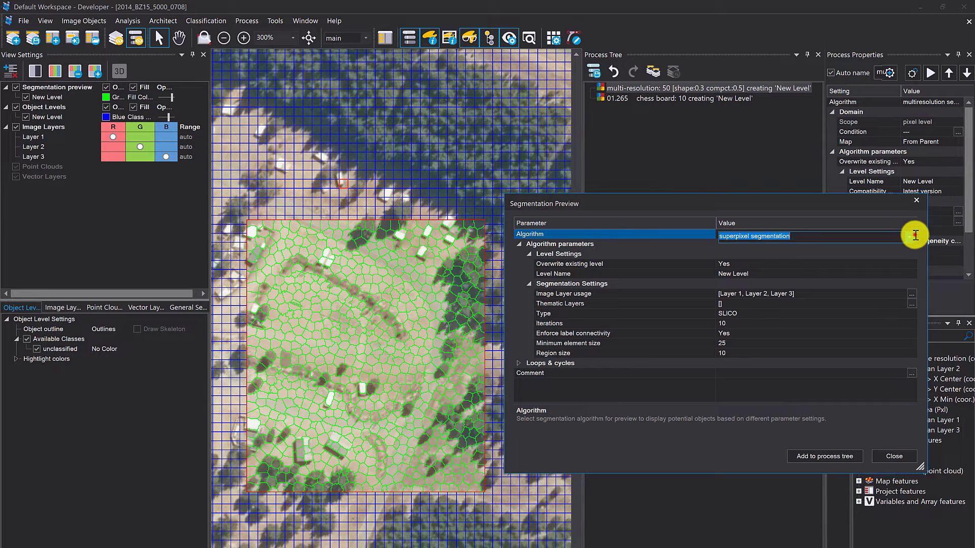
{"action": "left_click", "coordinate": [913, 236]}
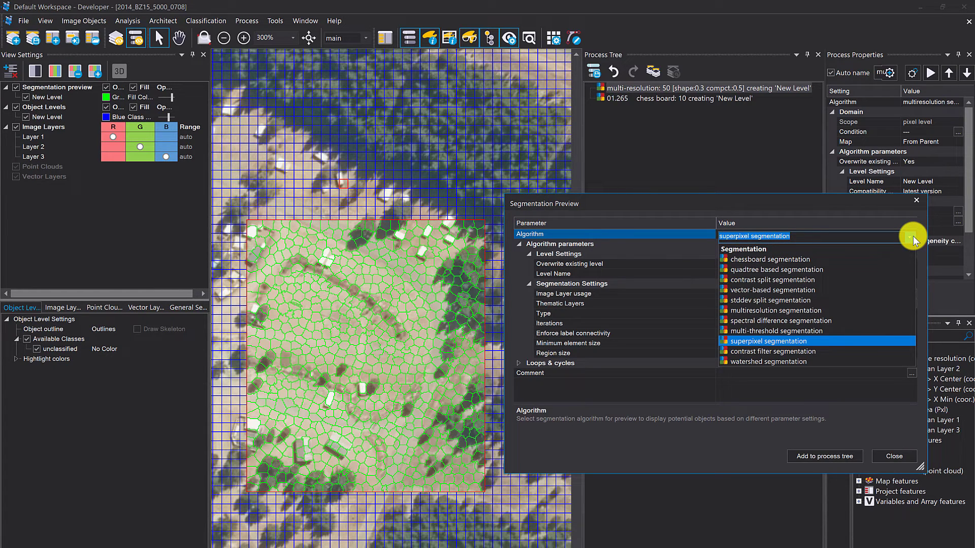